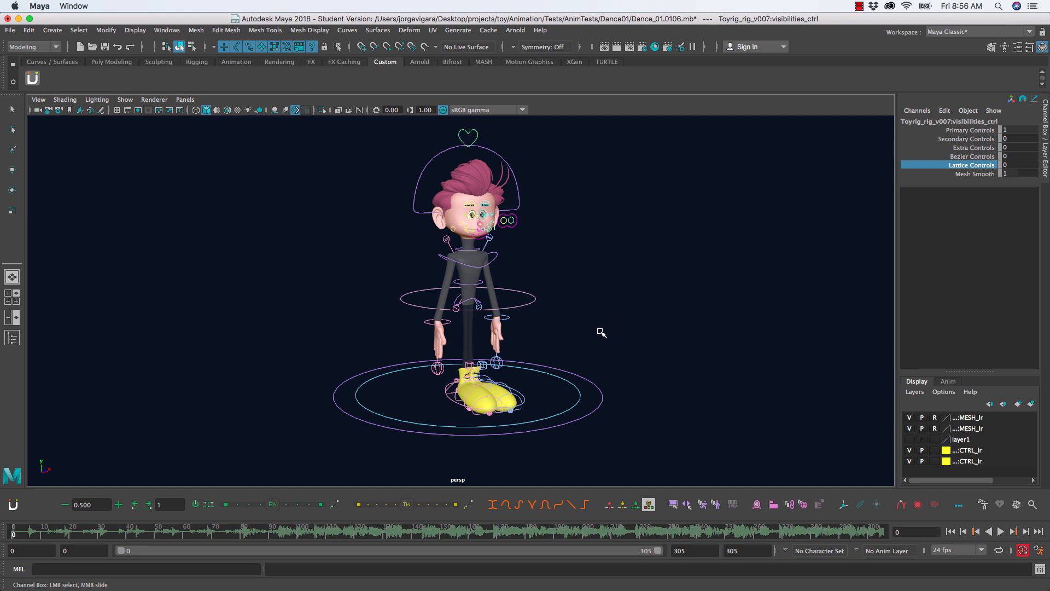
Show the character's secondary controls by setting Secondary Controls to 1 on the heart-shaped visibility control above the head.
{"action": "mouse_move", "coordinate": [496, 342]}
{"action": "left_mouse_down", "text": "alt"}
{"action": "mouse_move", "coordinate": [408, 344]}
{"action": "mouse_move", "coordinate": [511, 346]}
{"action": "left_mouse_up", "text": "alt"}
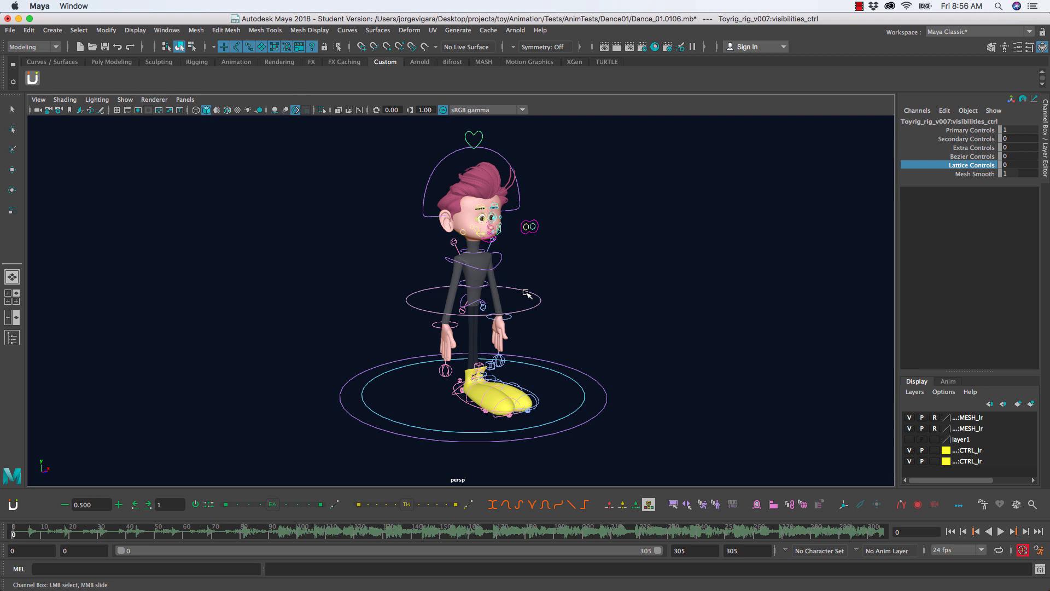
{"action": "left_click_drag", "start_coordinate": [526, 263], "coordinate": [512, 265], "text": "alt"}
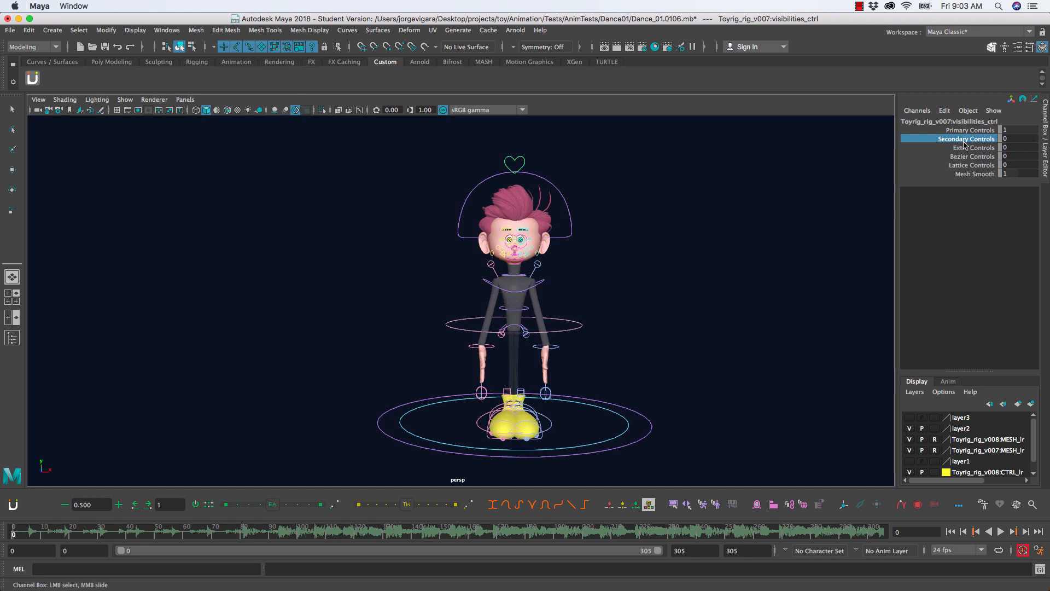
{"action": "left_click", "coordinate": [535, 157]}
{"action": "left_click", "coordinate": [518, 164]}
{"action": "left_click", "coordinate": [926, 138]}
{"action": "middle_click_drag", "start_coordinate": [657, 241], "coordinate": [674, 242]}
Curve the character's left arm outward by moving its upper-arm and forearm secondary controls.
{"action": "middle_click_drag", "start_coordinate": [573, 338], "coordinate": [562, 307], "text": "alt"}
{"action": "right_click_drag", "start_coordinate": [562, 309], "coordinate": [574, 402], "text": "alt"}
{"action": "middle_click_drag", "start_coordinate": [575, 351], "coordinate": [569, 378], "text": "alt"}
{"action": "left_click", "coordinate": [552, 296]}
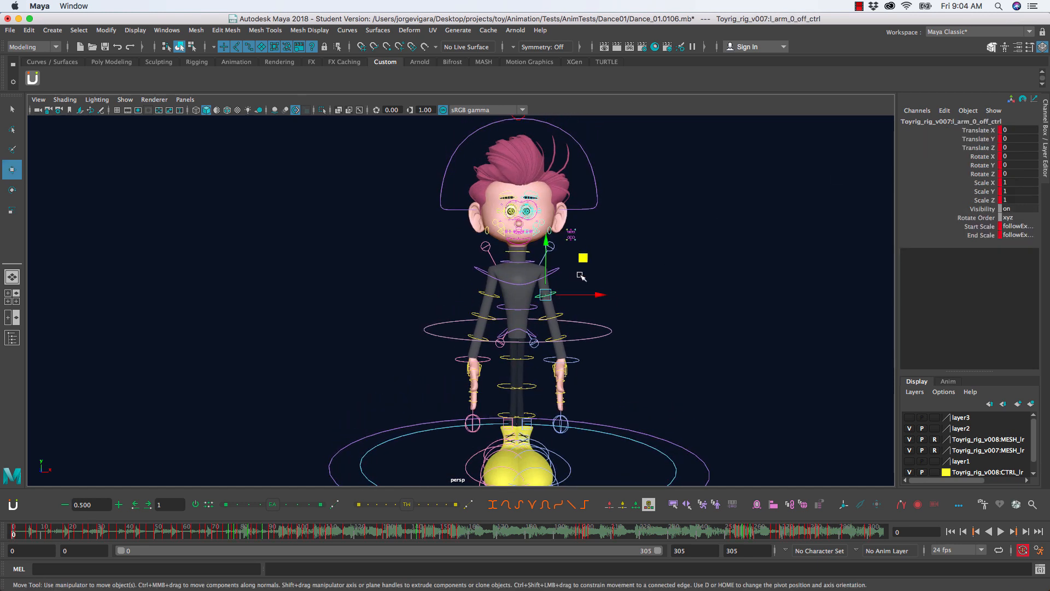
{"action": "key", "text": "w"}
{"action": "mouse_move", "coordinate": [579, 263]}
{"action": "left_mouse_down"}
{"action": "mouse_move", "coordinate": [611, 277]}
{"action": "mouse_move", "coordinate": [593, 254]}
{"action": "left_mouse_up"}
{"action": "key", "text": "super+z"}
{"action": "left_click", "coordinate": [561, 316]}
{"action": "key", "text": "super+z"}
{"action": "key", "text": "super+z"}
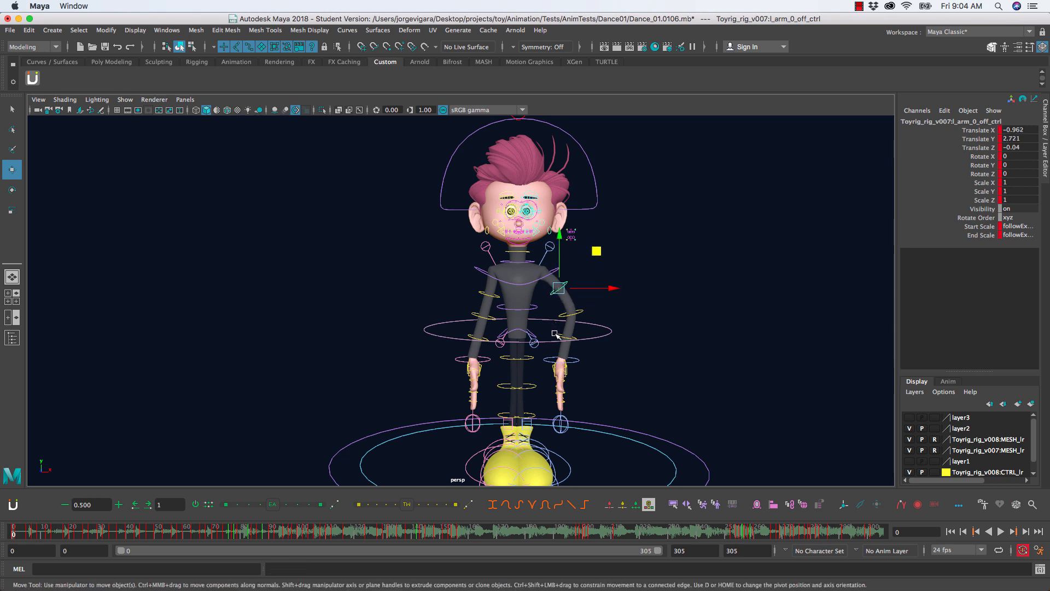
{"action": "left_click", "coordinate": [557, 335]}
{"action": "left_click_drag", "start_coordinate": [604, 301], "coordinate": [612, 308]}
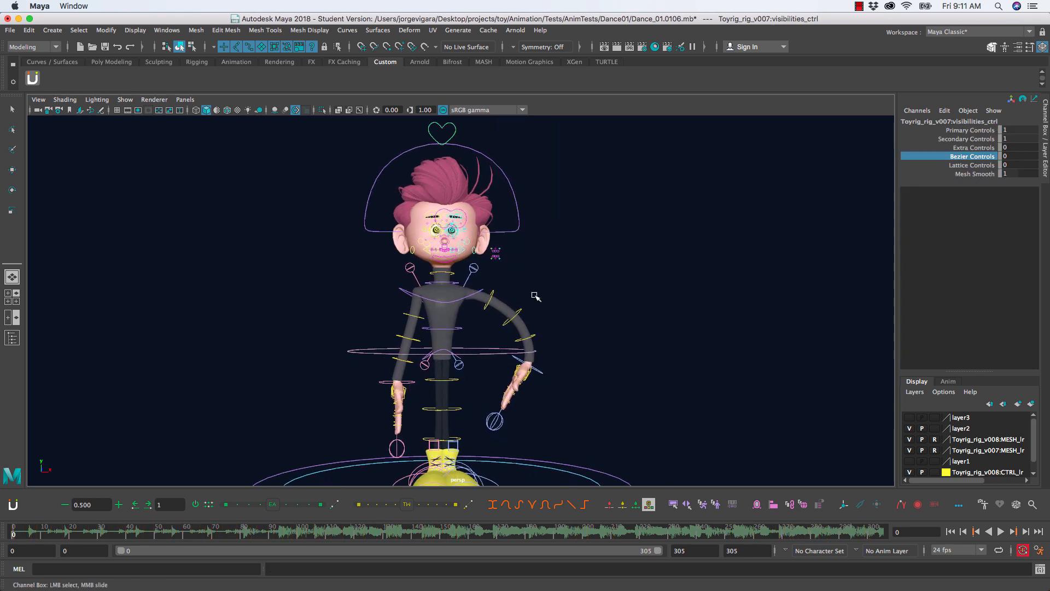
Set Bezier Controls to 1 on the heart-shaped visibility control.
{"action": "middle_click_drag", "start_coordinate": [551, 296], "coordinate": [582, 315], "text": "alt"}
{"action": "left_click_drag", "start_coordinate": [582, 314], "coordinate": [538, 310], "text": "alt"}
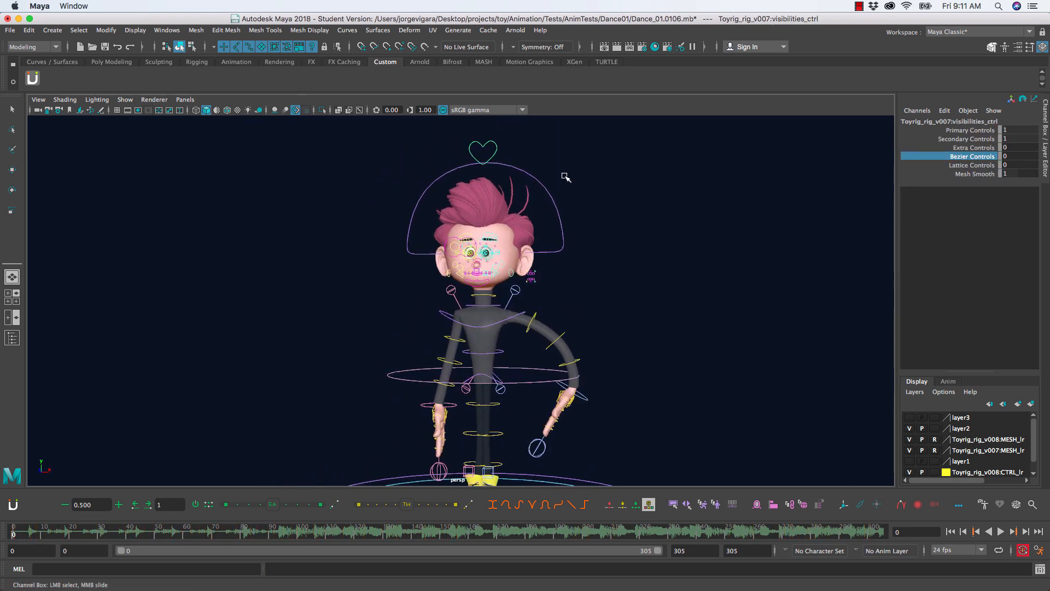
{"action": "left_click_drag", "start_coordinate": [536, 214], "coordinate": [563, 231], "text": "alt"}
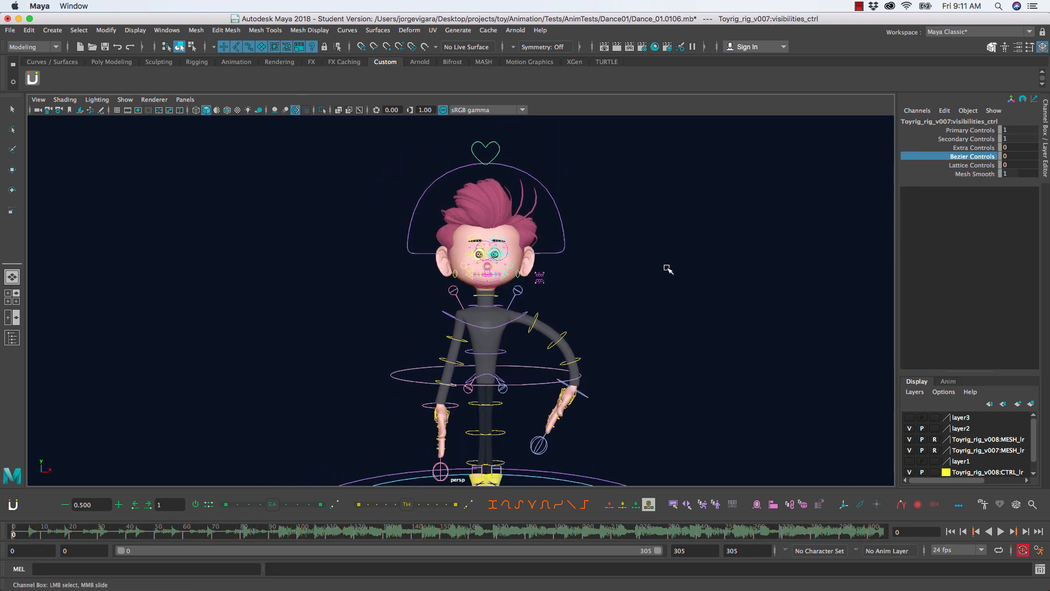
{"action": "left_click", "coordinate": [508, 146]}
{"action": "left_click", "coordinate": [497, 146]}
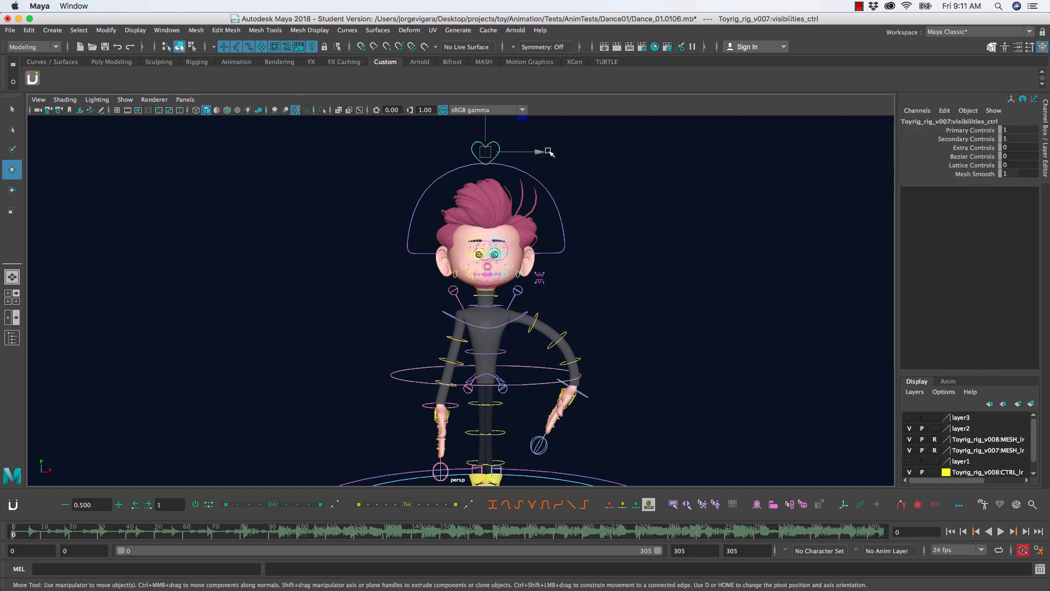
{"action": "left_click", "coordinate": [973, 156]}
{"action": "middle_click_drag", "start_coordinate": [643, 328], "coordinate": [693, 323]}
Try moving the left forearm's secondary control outward together with its Bezier handles.
{"action": "left_click_drag", "start_coordinate": [616, 335], "coordinate": [595, 335], "text": "alt"}
{"action": "right_click_drag", "start_coordinate": [595, 335], "coordinate": [624, 405], "text": "alt"}
{"action": "middle_click_drag", "start_coordinate": [624, 405], "coordinate": [597, 344], "text": "alt"}
{"action": "key", "text": "w"}
{"action": "right_click_drag", "start_coordinate": [597, 344], "coordinate": [640, 316], "text": "alt"}
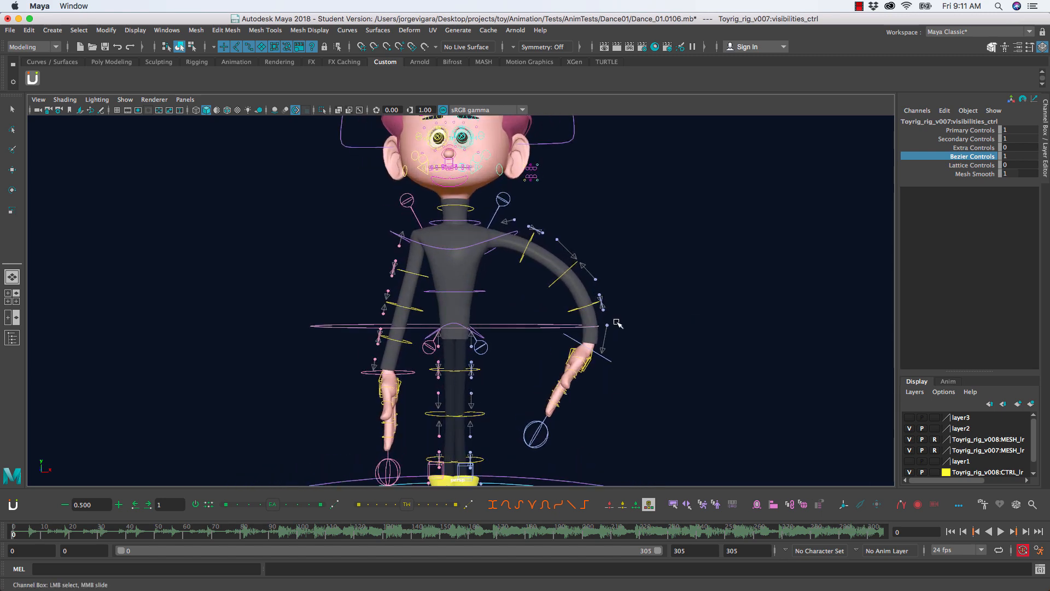
{"action": "left_click", "coordinate": [618, 323]}
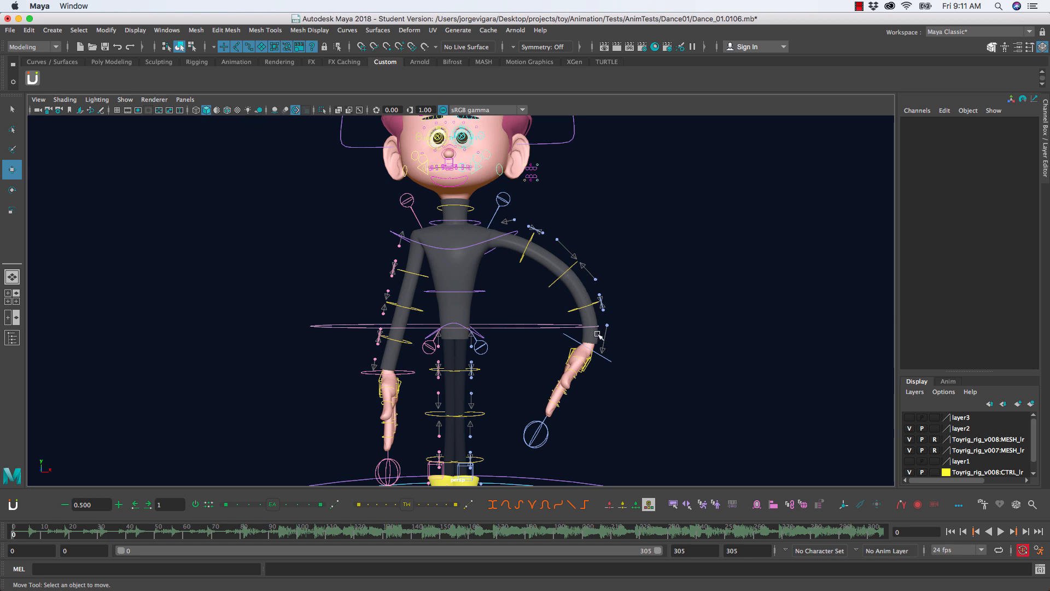
{"action": "left_click", "coordinate": [579, 311]}
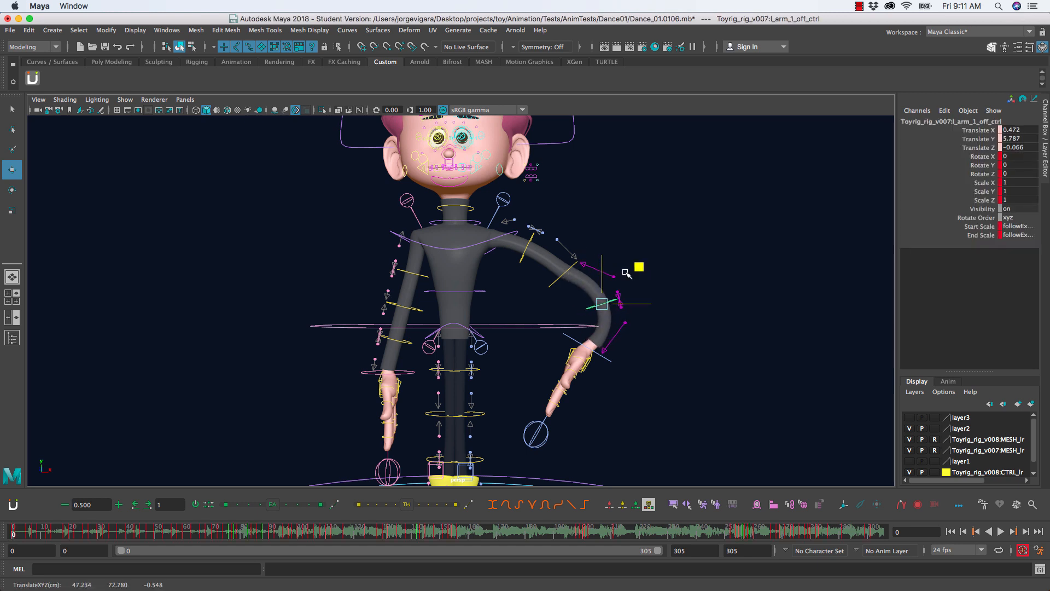
{"action": "middle_click_drag", "start_coordinate": [625, 275], "coordinate": [635, 277]}
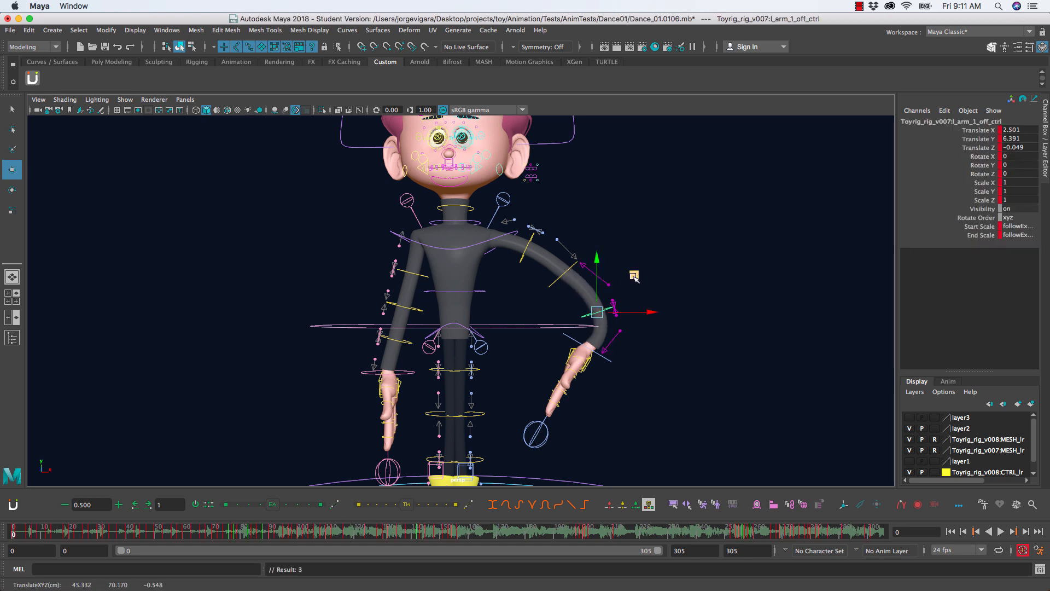
{"action": "scroll", "coordinate": [635, 290], "scroll_direction": "down", "scroll_amount": 3}
{"action": "key", "text": "z"}
Move the left forearm's lower Bezier handle outward, away from the arm near the wrist.
{"action": "left_click_drag", "start_coordinate": [580, 340], "coordinate": [593, 355], "text": "alt"}
{"action": "right_click_drag", "start_coordinate": [593, 356], "coordinate": [597, 459], "text": "alt"}
{"action": "left_click_drag", "start_coordinate": [598, 459], "coordinate": [590, 406], "text": "alt"}
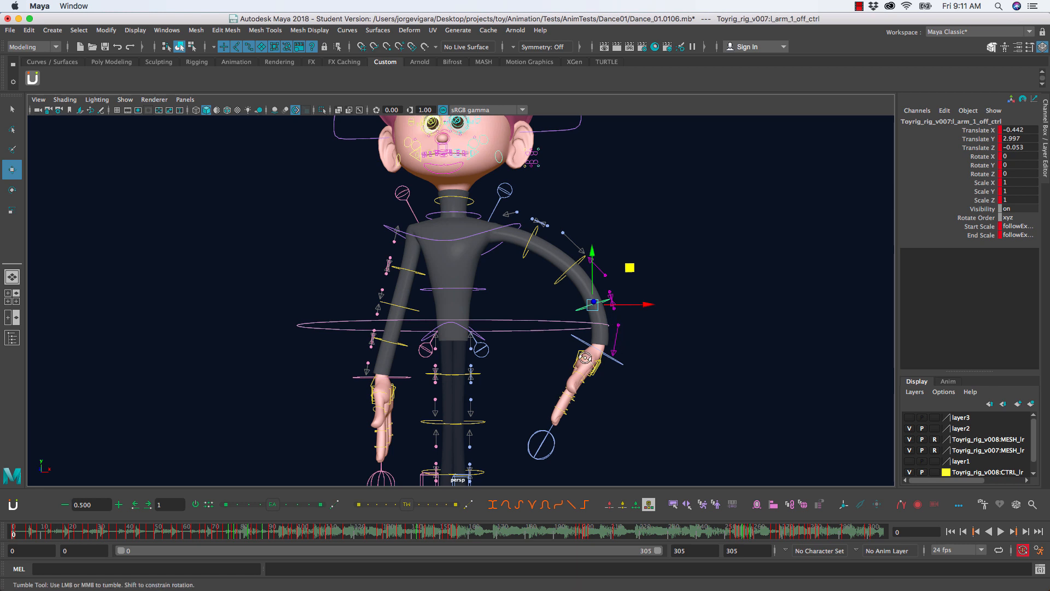
{"action": "left_click_drag", "start_coordinate": [622, 329], "coordinate": [630, 333], "text": "alt"}
{"action": "left_click", "coordinate": [634, 326]}
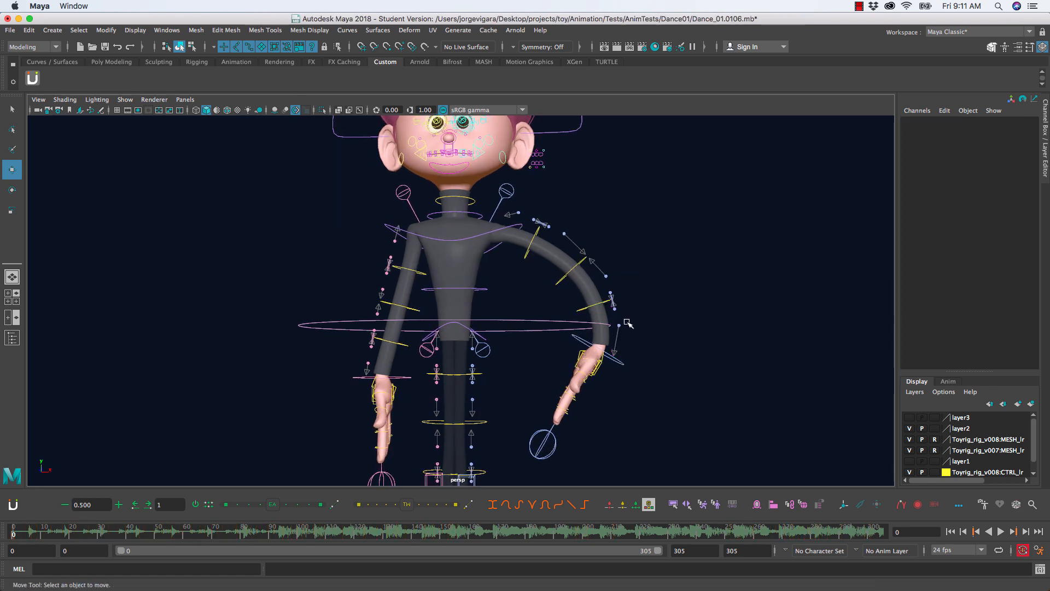
{"action": "left_click", "coordinate": [625, 340]}
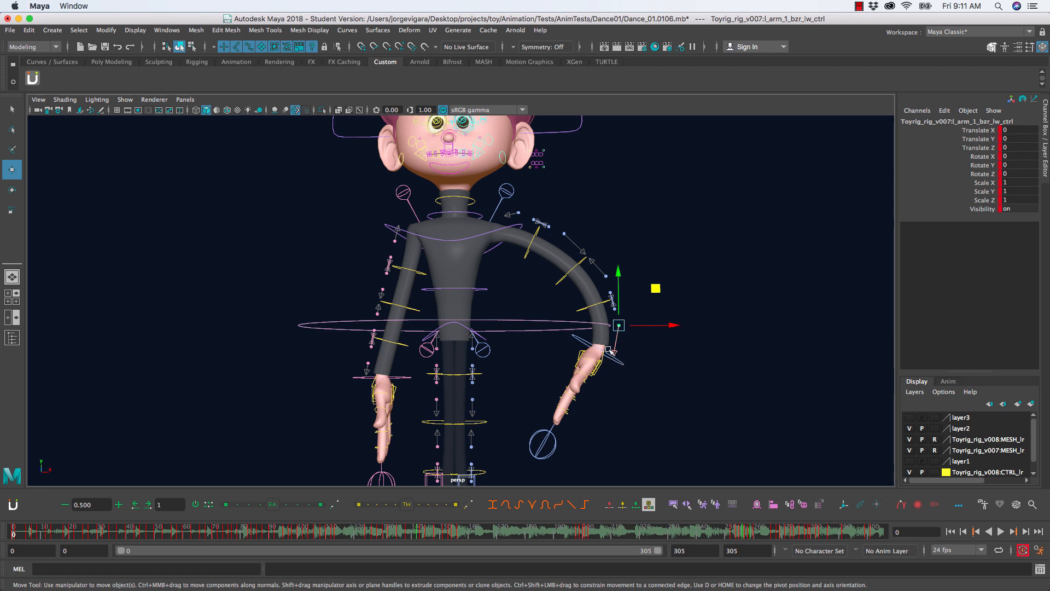
{"action": "middle_click_drag", "start_coordinate": [657, 290], "coordinate": [677, 288]}
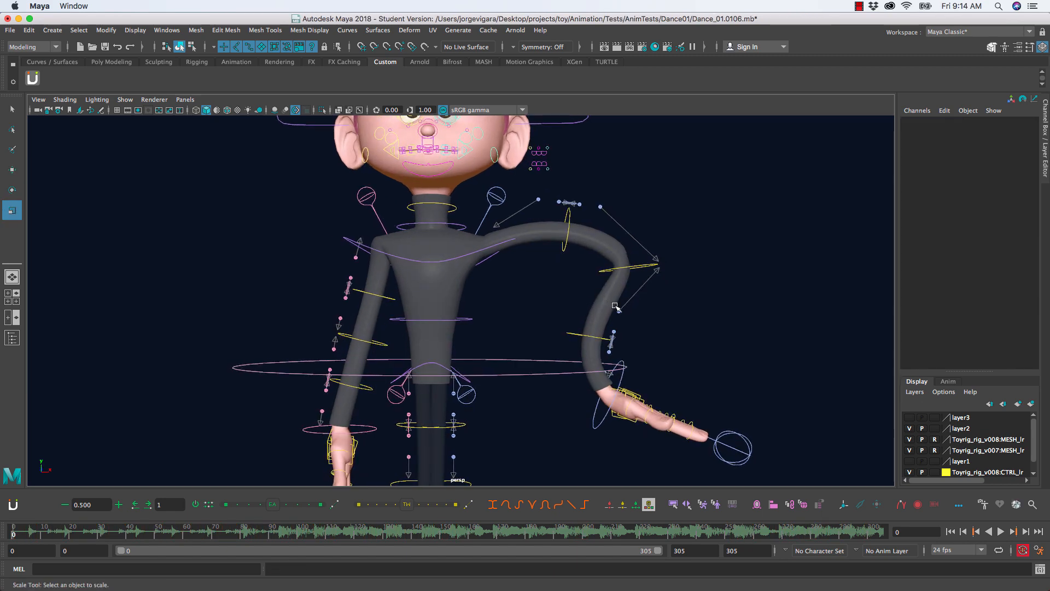
Rotate the left hand's master finger control to about 16.9 on Rotate Z, then deselect it.
{"action": "mouse_move", "coordinate": [615, 306]}
{"action": "middle_mouse_down", "text": "alt"}
{"action": "mouse_move", "coordinate": [587, 306]}
{"action": "mouse_move", "coordinate": [611, 297]}
{"action": "middle_mouse_up", "text": "alt"}
{"action": "left_click", "coordinate": [695, 413]}
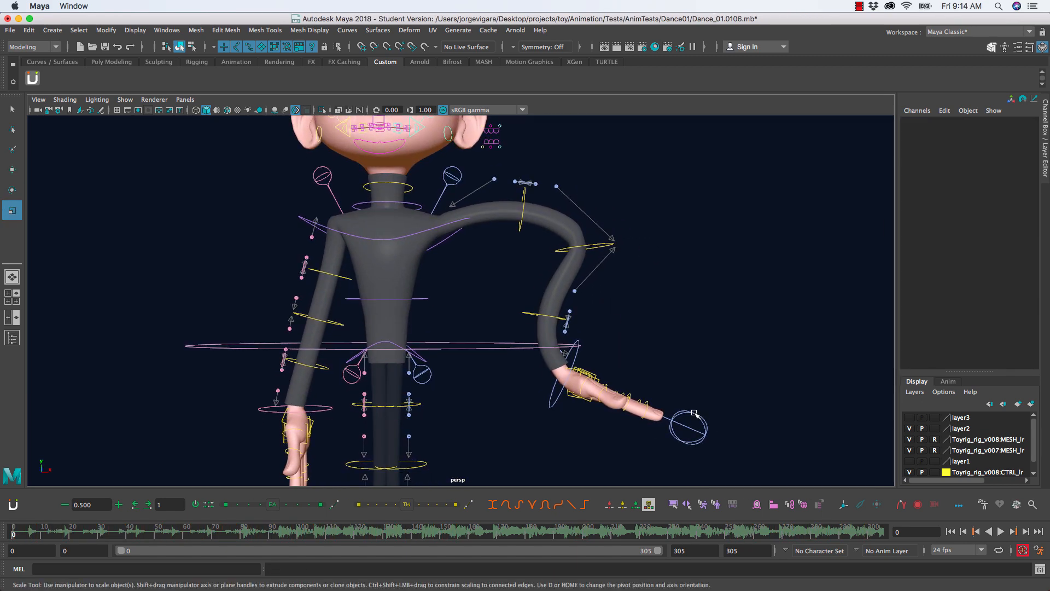
{"action": "left_click", "coordinate": [694, 413]}
{"action": "key", "text": "e"}
{"action": "left_click_drag", "start_coordinate": [630, 358], "coordinate": [579, 349]}
{"action": "middle_click_drag", "start_coordinate": [578, 349], "coordinate": [577, 369], "text": "alt"}
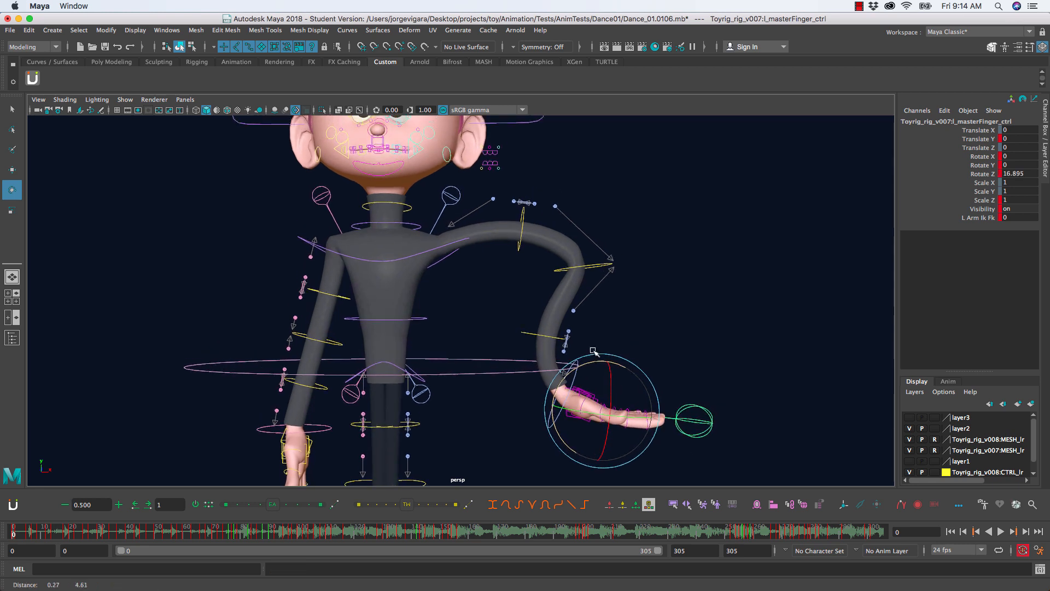
{"action": "left_click", "coordinate": [537, 249]}
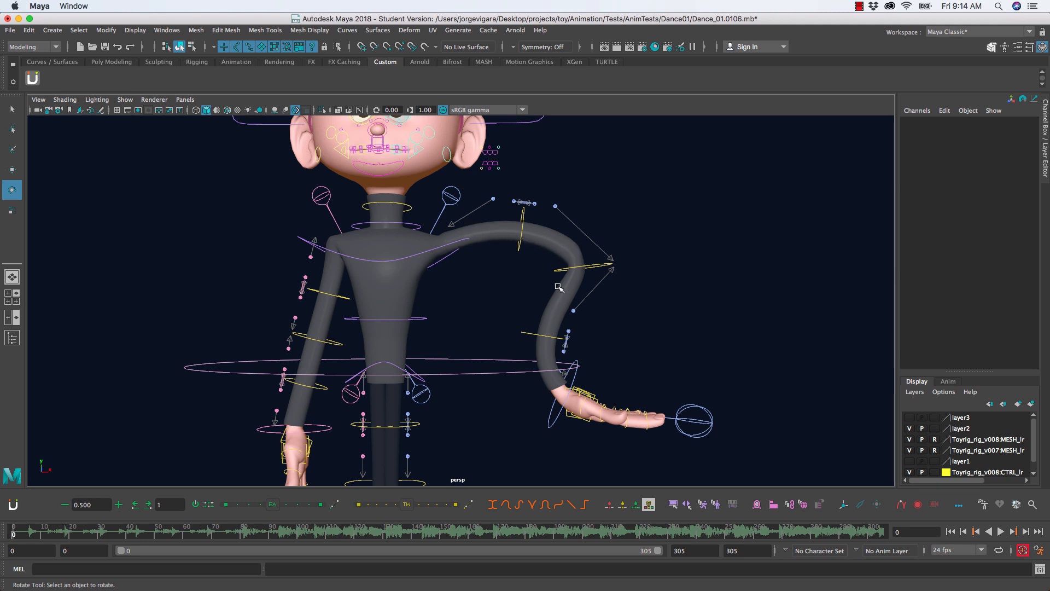
Move the Bezier handle just below the left elbow outward and down to reshape the forearm curve.
{"action": "right_click_drag", "start_coordinate": [576, 303], "coordinate": [576, 328], "text": "alt"}
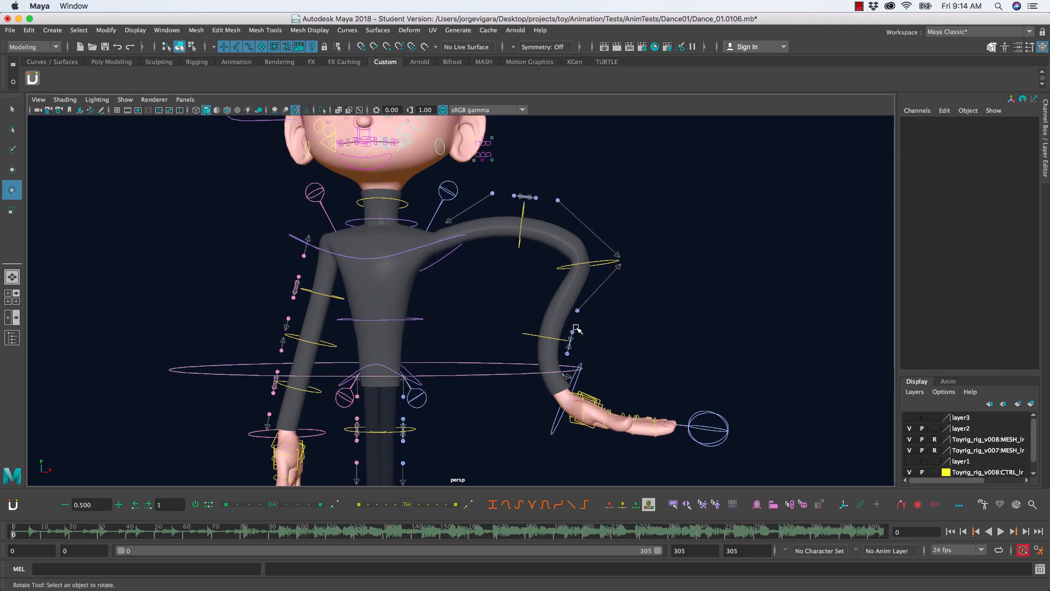
{"action": "left_click_drag", "start_coordinate": [575, 328], "coordinate": [573, 302], "text": "alt"}
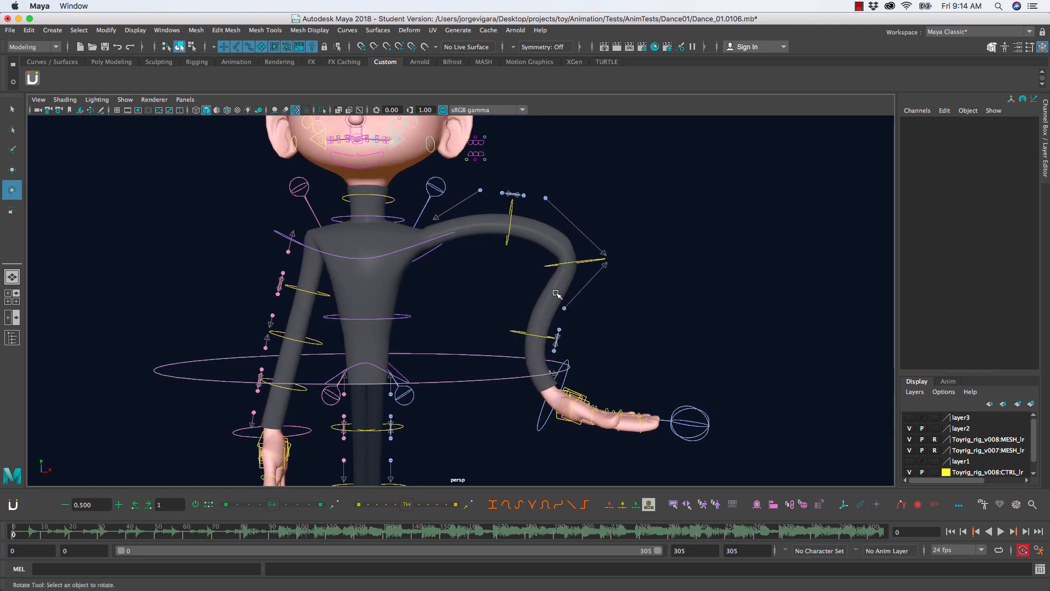
{"action": "left_click", "coordinate": [584, 263]}
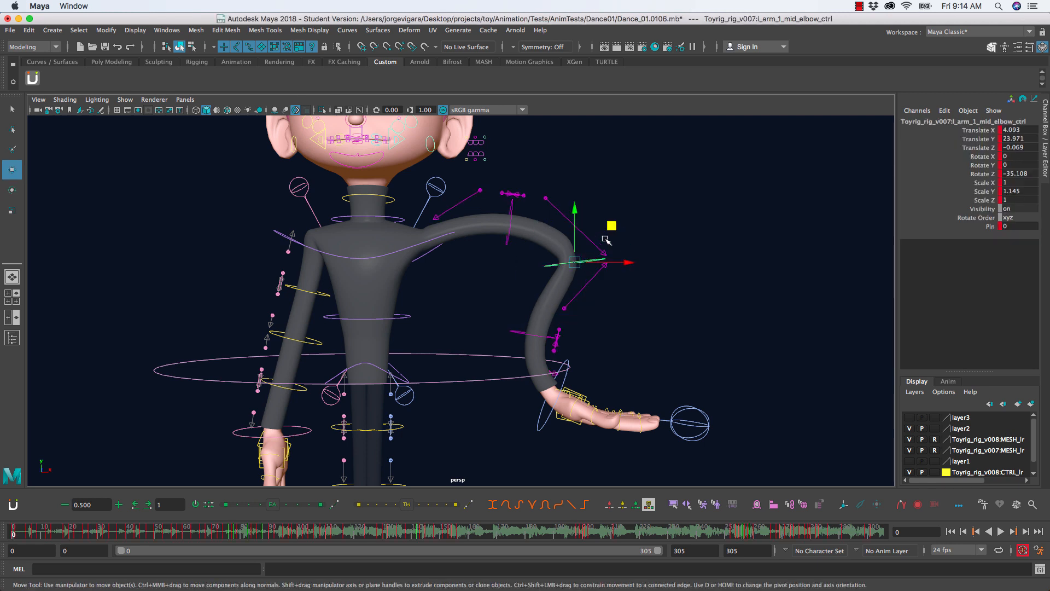
{"action": "key", "text": "w"}
{"action": "left_click", "coordinate": [608, 292]}
{"action": "left_click", "coordinate": [566, 307]}
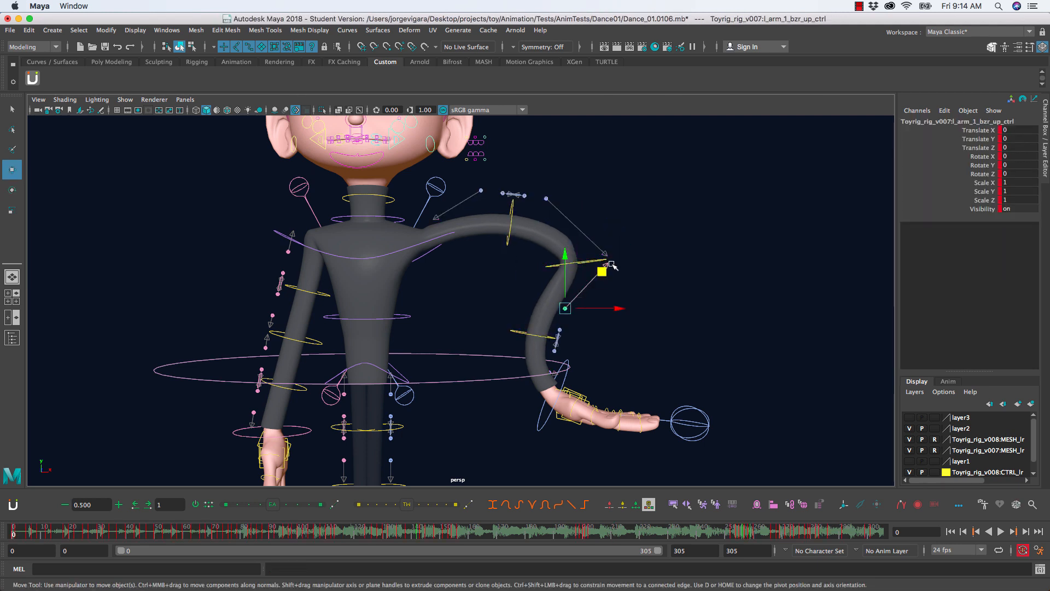
{"action": "left_click_drag", "start_coordinate": [604, 273], "coordinate": [646, 307]}
Move the lower middle Bezier handle of the left forearm down and inward.
{"action": "middle_click_drag", "start_coordinate": [555, 356], "coordinate": [554, 335], "text": "alt"}
{"action": "left_click", "coordinate": [557, 333]}
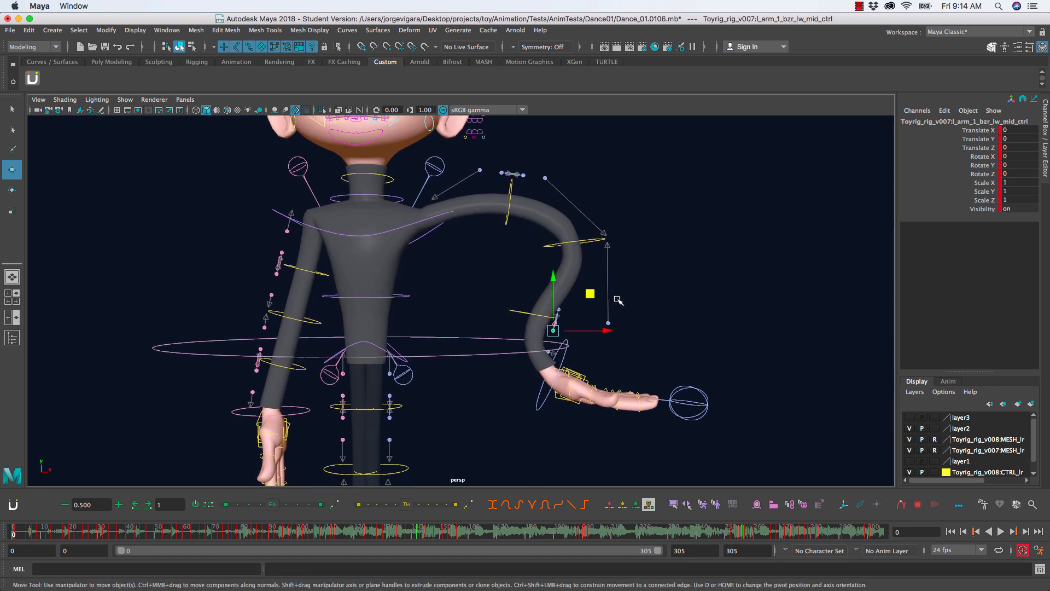
{"action": "left_click_drag", "start_coordinate": [588, 302], "coordinate": [554, 335]}
{"action": "left_click", "coordinate": [548, 354]}
{"action": "left_click", "coordinate": [548, 354]}
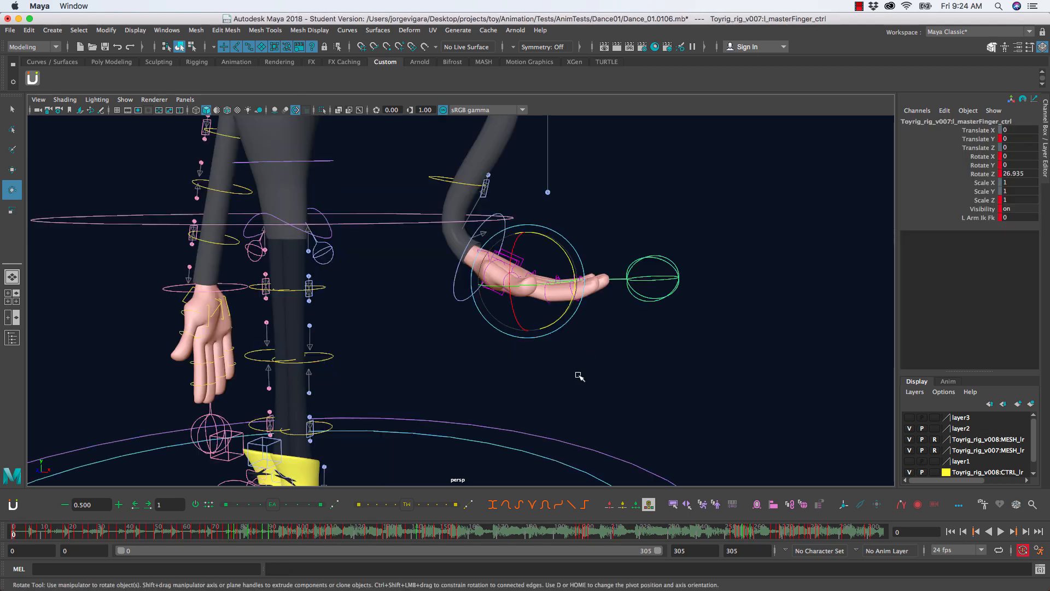
Curl the left hand's fingers by rotating the master finger control to about -56.5 on Rotate Z.
{"action": "left_click_drag", "start_coordinate": [609, 365], "coordinate": [626, 380], "text": "alt"}
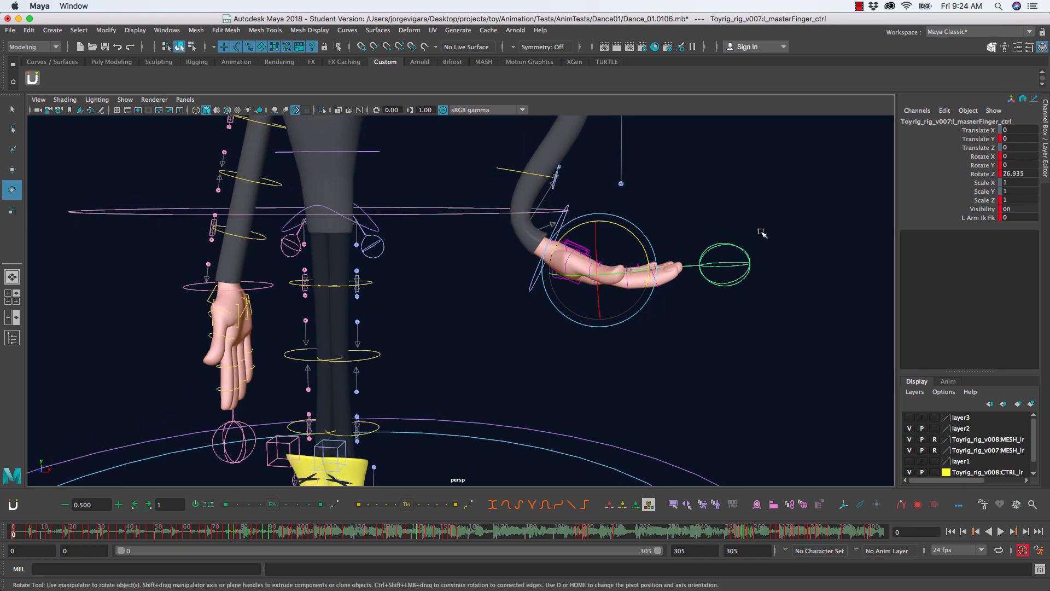
{"action": "left_click", "coordinate": [773, 250]}
{"action": "left_click", "coordinate": [740, 255]}
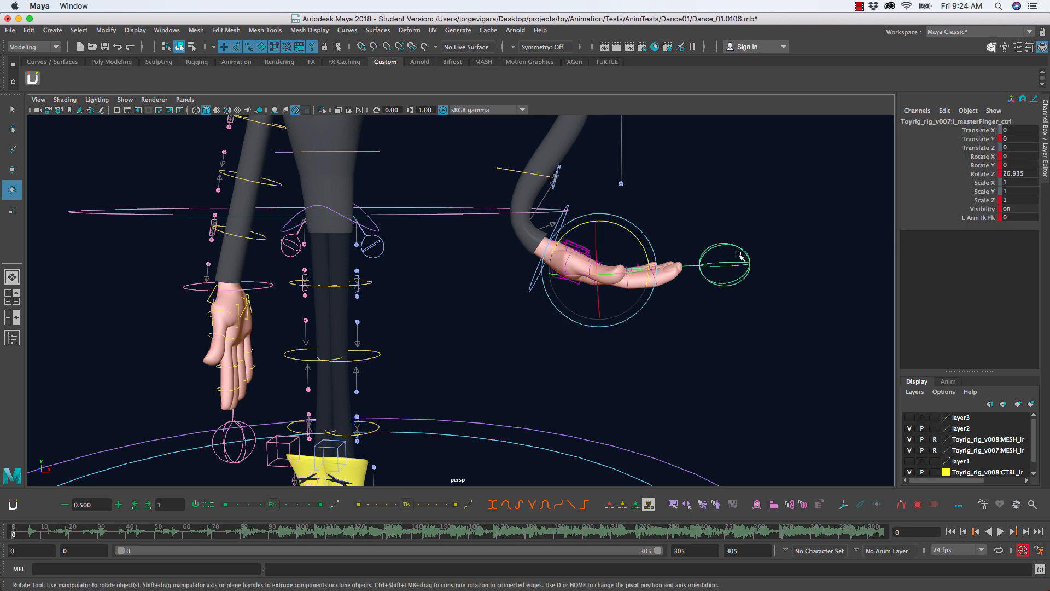
{"action": "left_click_drag", "start_coordinate": [634, 239], "coordinate": [652, 286]}
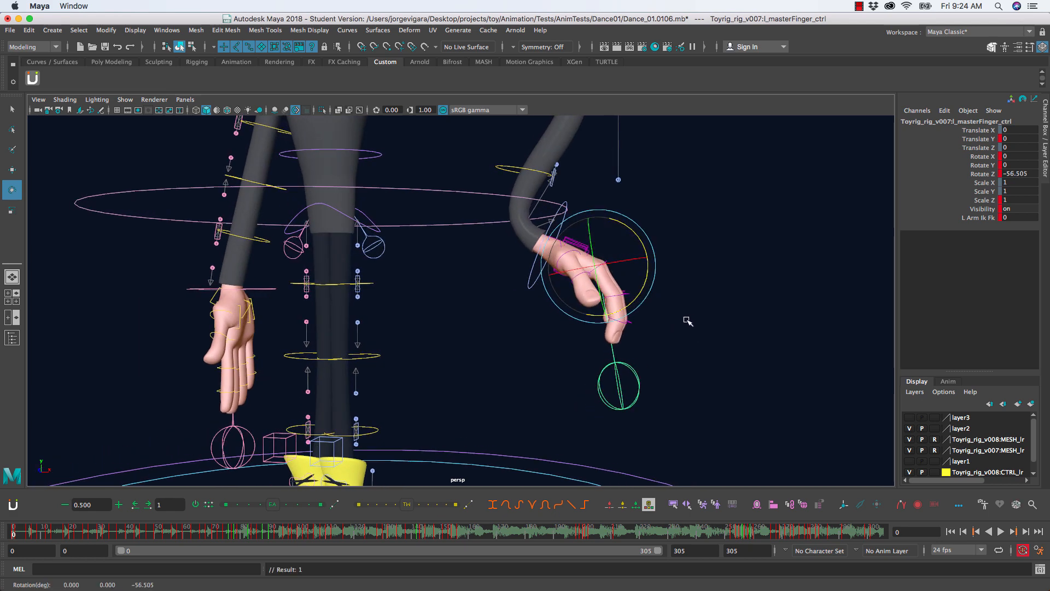
{"action": "left_click", "coordinate": [653, 301]}
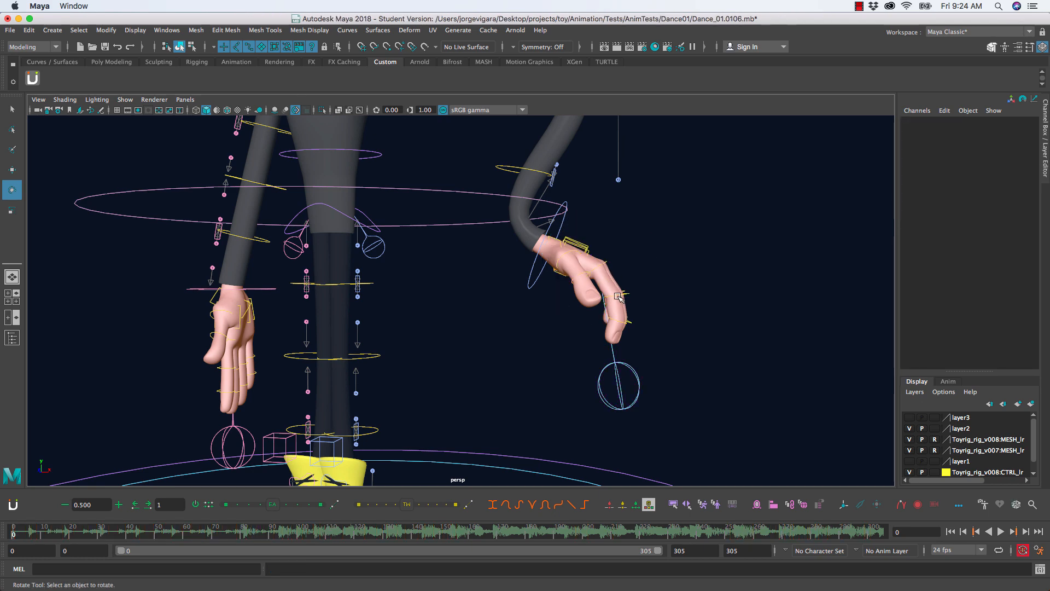
Open the rig's selection sets and select the Fingers_1 set of left-hand finger controls.
{"action": "left_click_drag", "start_coordinate": [617, 300], "coordinate": [615, 302], "text": "alt"}
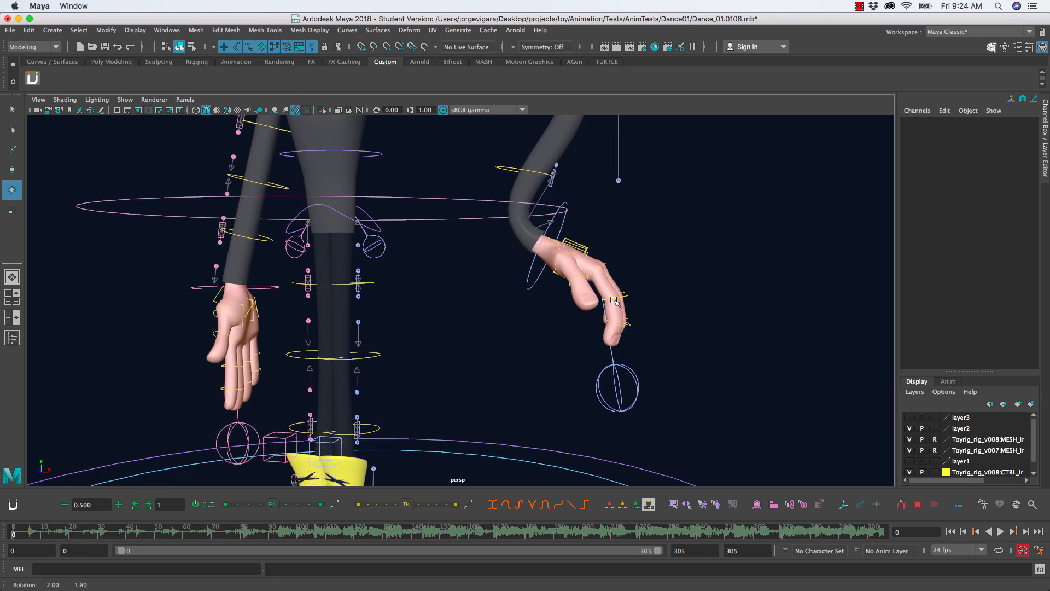
{"action": "left_click_drag", "start_coordinate": [539, 232], "coordinate": [575, 187], "text": "alt"}
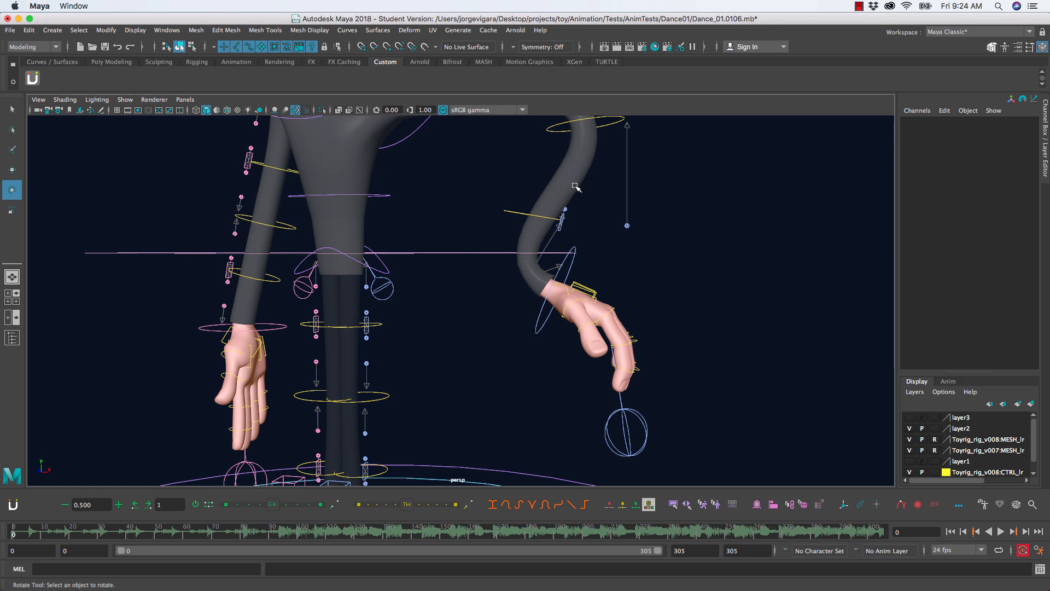
{"action": "left_click_drag", "start_coordinate": [624, 342], "coordinate": [571, 306], "text": "alt"}
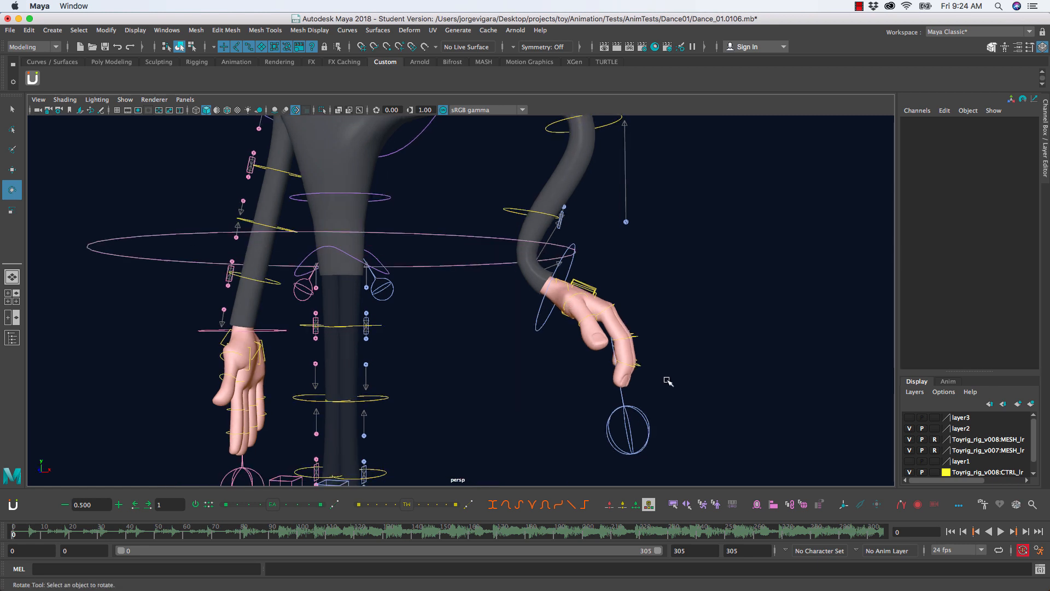
{"action": "left_click_drag", "start_coordinate": [668, 381], "coordinate": [677, 412], "text": "alt"}
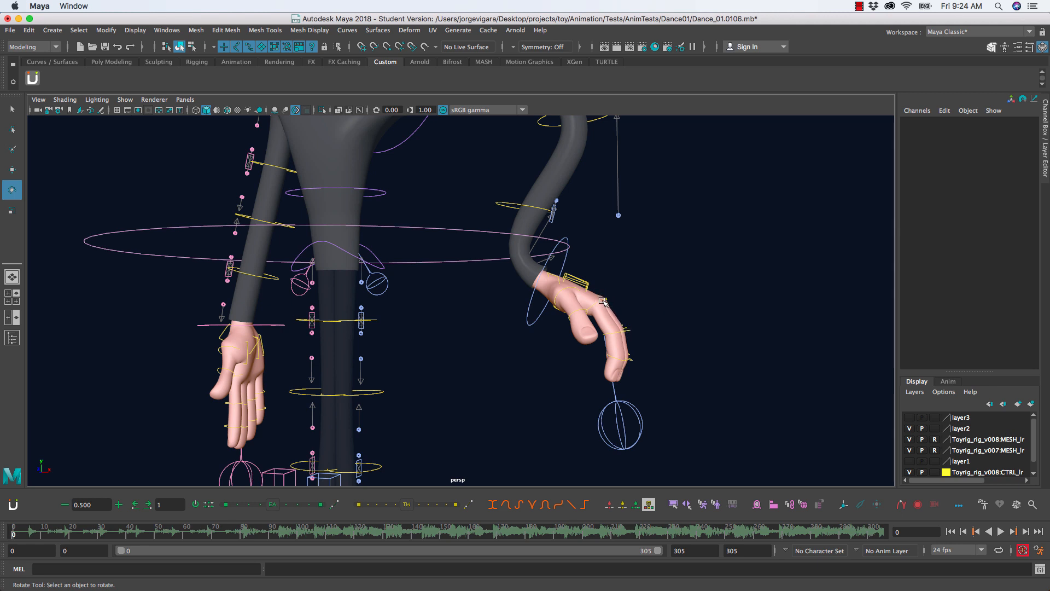
{"action": "left_click", "coordinate": [672, 504]}
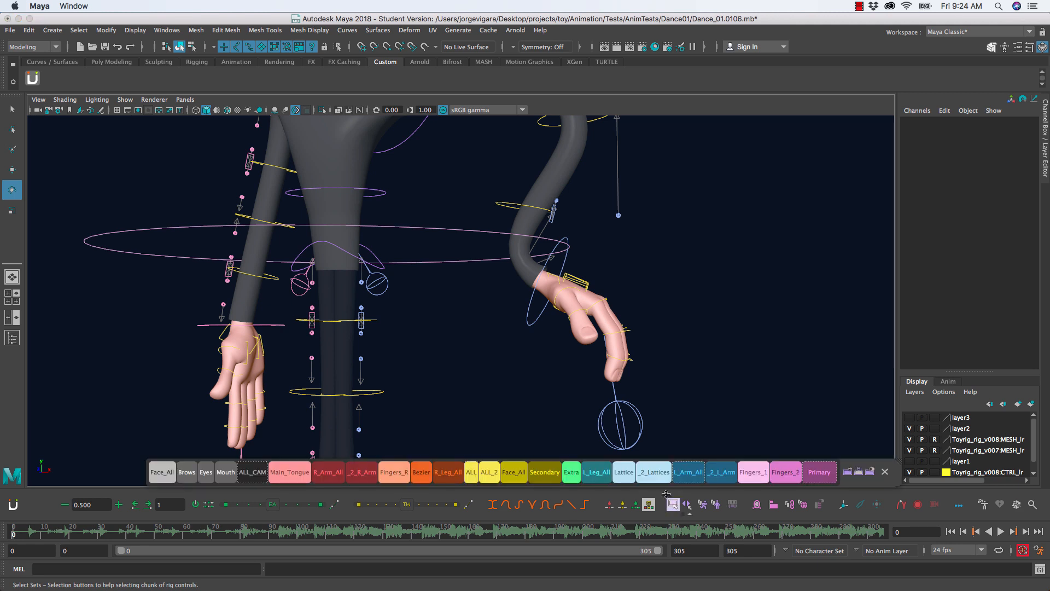
{"action": "left_click", "coordinate": [752, 477]}
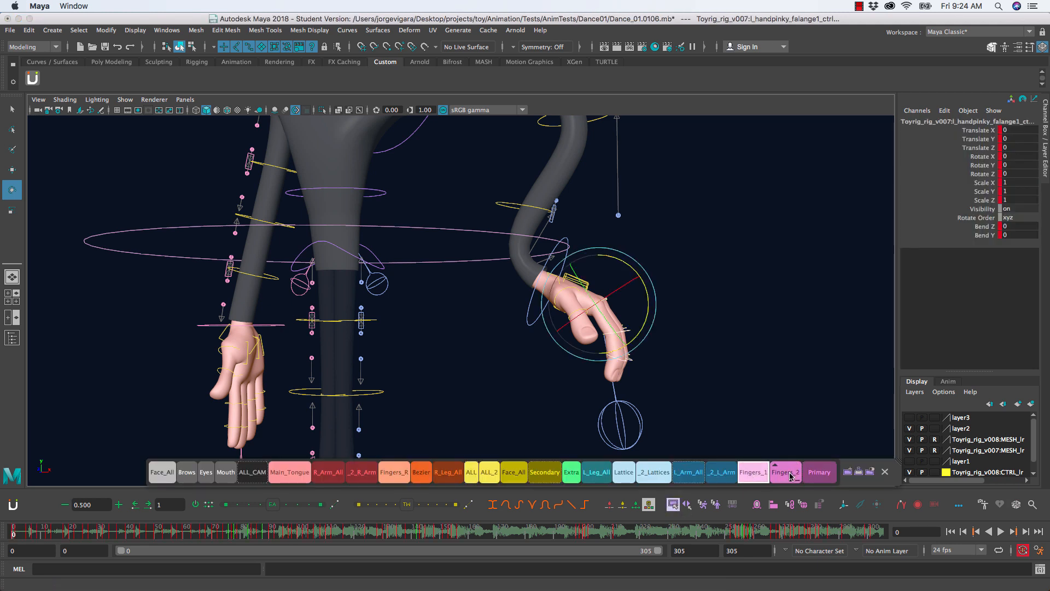
Select the Fingers_2 set of left-hand finger controls and try bending them with Bend Y at 0.4.
{"action": "left_click", "coordinate": [788, 472]}
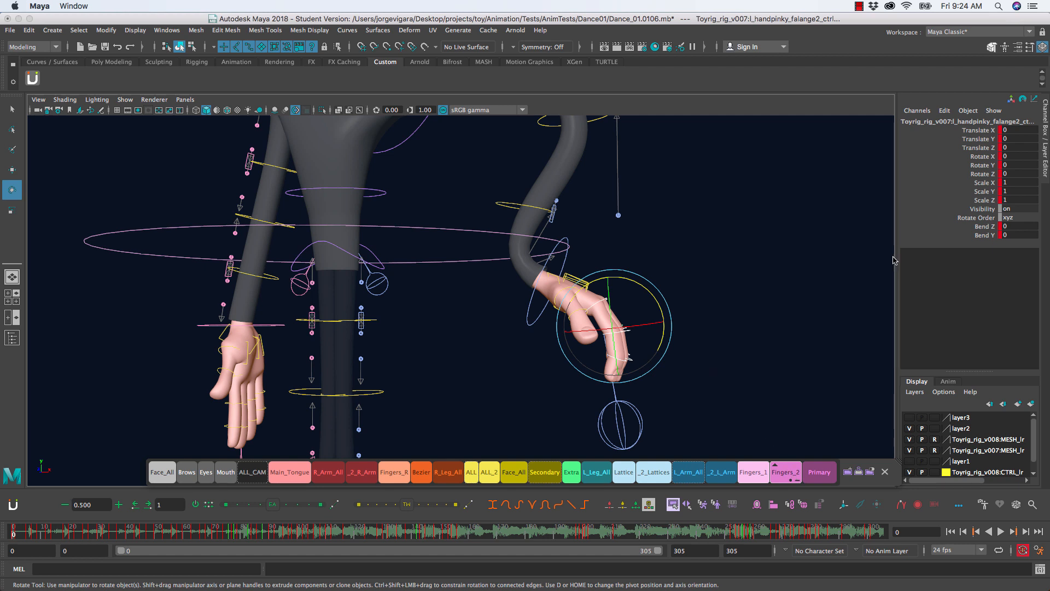
{"action": "left_click", "coordinate": [968, 236]}
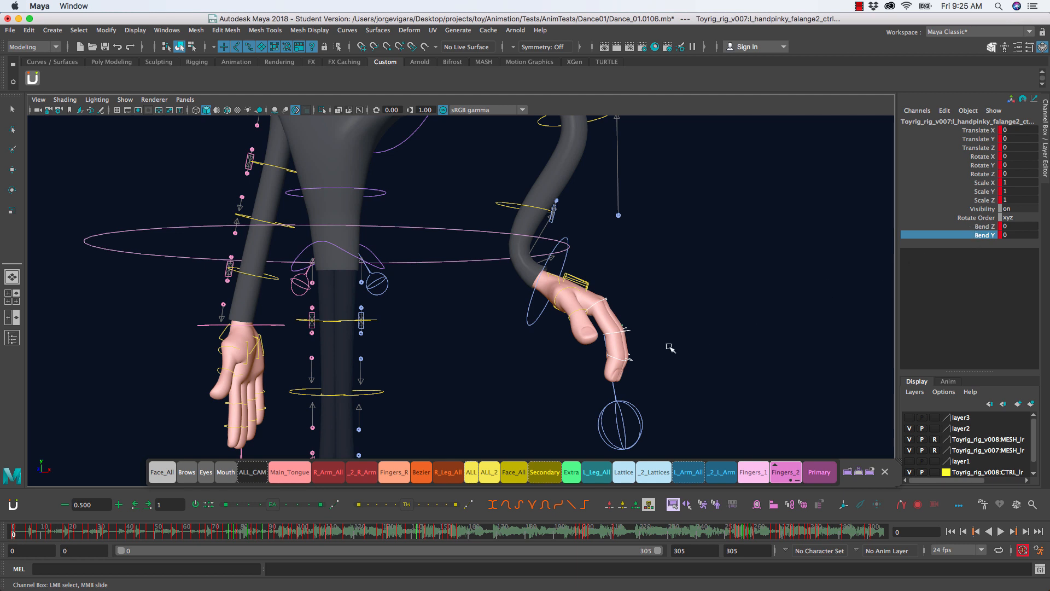
{"action": "middle_click_drag", "start_coordinate": [669, 345], "coordinate": [669, 348]}
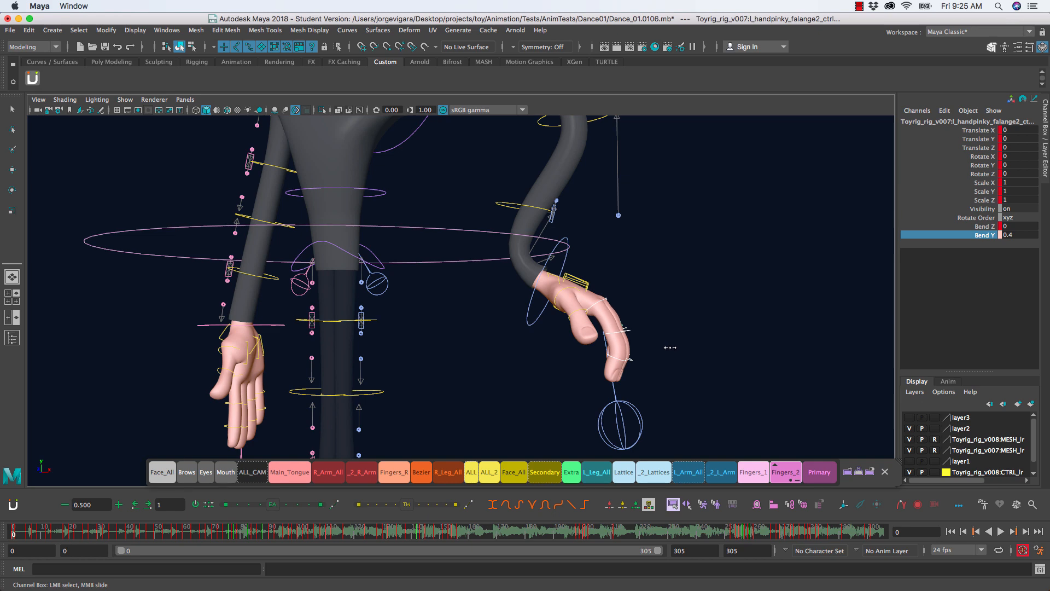
{"action": "key", "text": "super+z"}
Try bending the selected left-hand finger controls with Bend Z and undo the change.
{"action": "left_click_drag", "start_coordinate": [672, 351], "coordinate": [647, 354], "text": "alt"}
{"action": "left_click", "coordinate": [985, 226]}
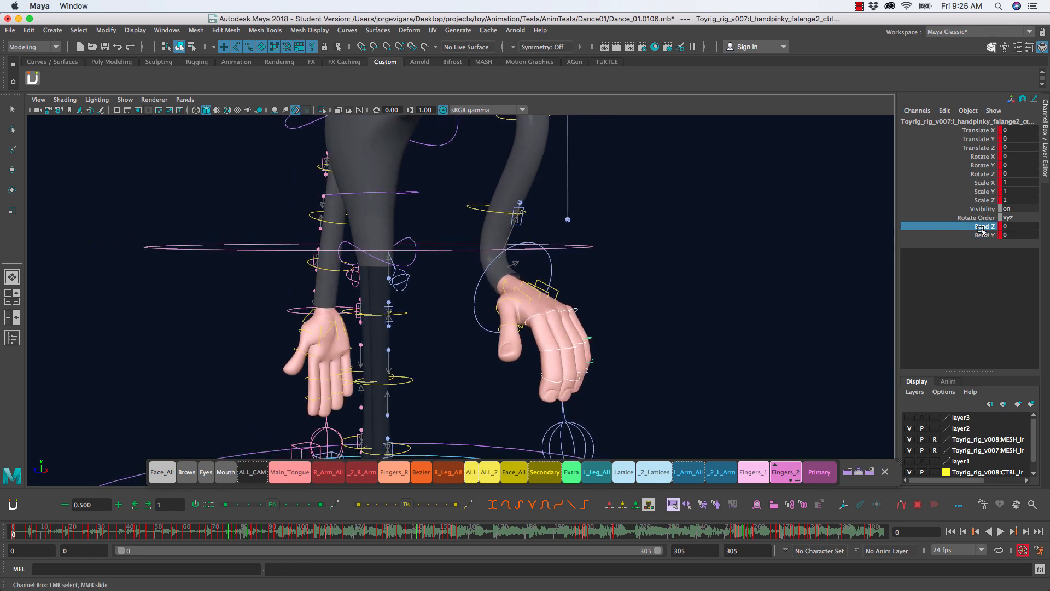
{"action": "middle_click_drag", "start_coordinate": [729, 327], "coordinate": [731, 329]}
{"action": "left_click_drag", "start_coordinate": [730, 329], "coordinate": [705, 339], "text": "alt"}
{"action": "key", "text": "super+z"}
{"action": "scroll", "coordinate": [591, 356], "scroll_direction": "up", "scroll_amount": 5}
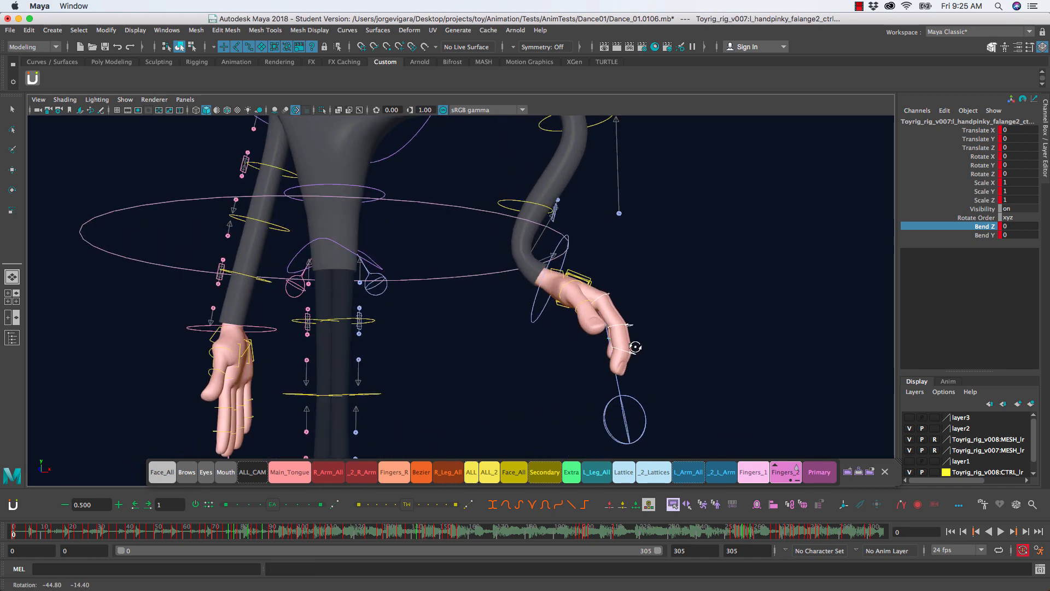
Set Bend Y to about 0.4 on the selected left-hand finger controls to curve the fingers.
{"action": "left_click", "coordinate": [978, 234]}
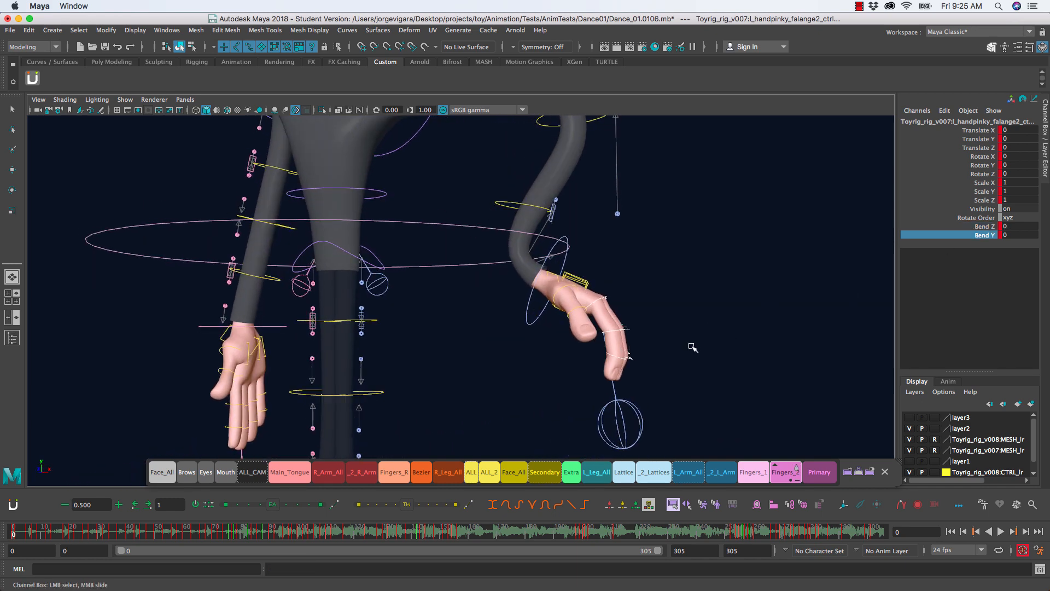
{"action": "left_click_drag", "start_coordinate": [692, 347], "coordinate": [691, 348], "text": "alt"}
{"action": "middle_click_drag", "start_coordinate": [690, 347], "coordinate": [691, 348]}
{"action": "left_click_drag", "start_coordinate": [691, 348], "coordinate": [687, 350], "text": "alt"}
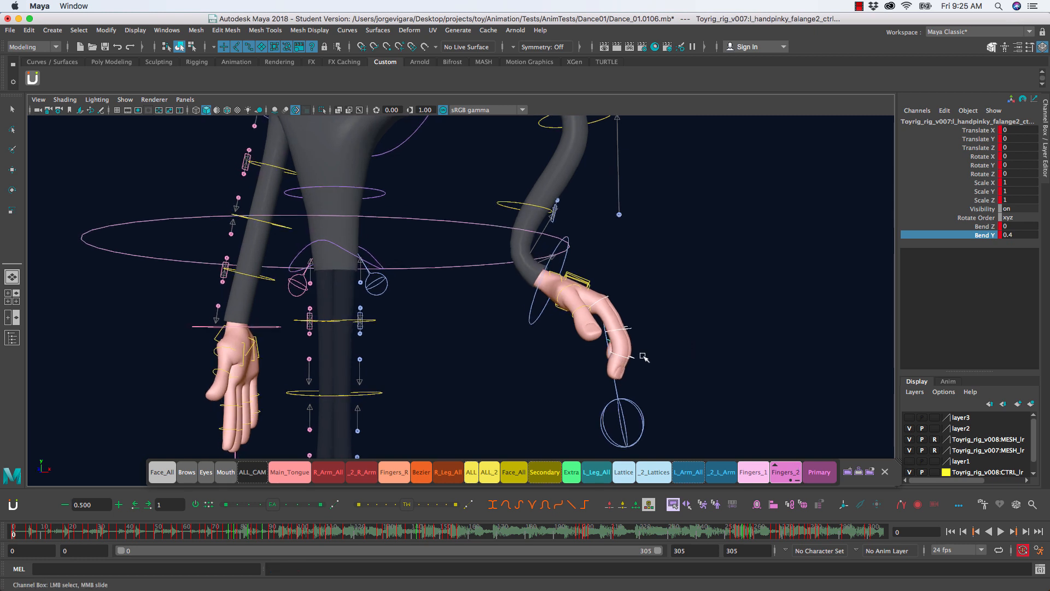
{"action": "middle_click_drag", "start_coordinate": [644, 356], "coordinate": [642, 355]}
{"action": "mouse_move", "coordinate": [640, 356]}
{"action": "left_mouse_down", "text": "alt"}
{"action": "mouse_move", "coordinate": [618, 362]}
{"action": "mouse_move", "coordinate": [628, 346]}
{"action": "left_mouse_up", "text": "alt"}
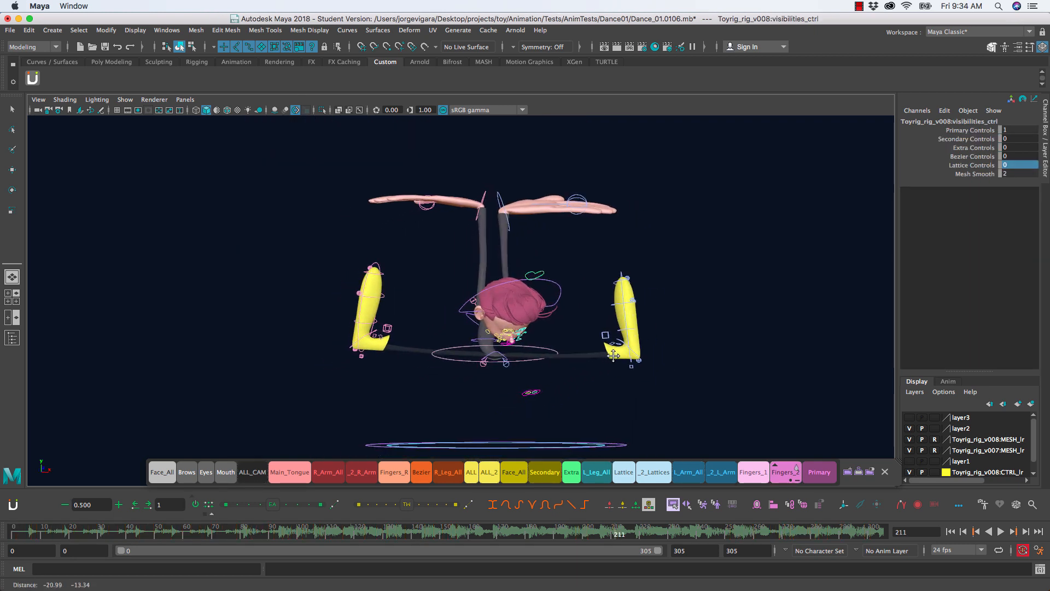
Select the rig's heart-shaped visibilities control near the head and set Lattice Controls to 1.
{"action": "left_click_drag", "start_coordinate": [613, 355], "coordinate": [592, 353], "text": "alt"}
{"action": "middle_click_drag", "start_coordinate": [591, 353], "coordinate": [593, 363], "text": "alt"}
{"action": "left_click", "coordinate": [586, 240]}
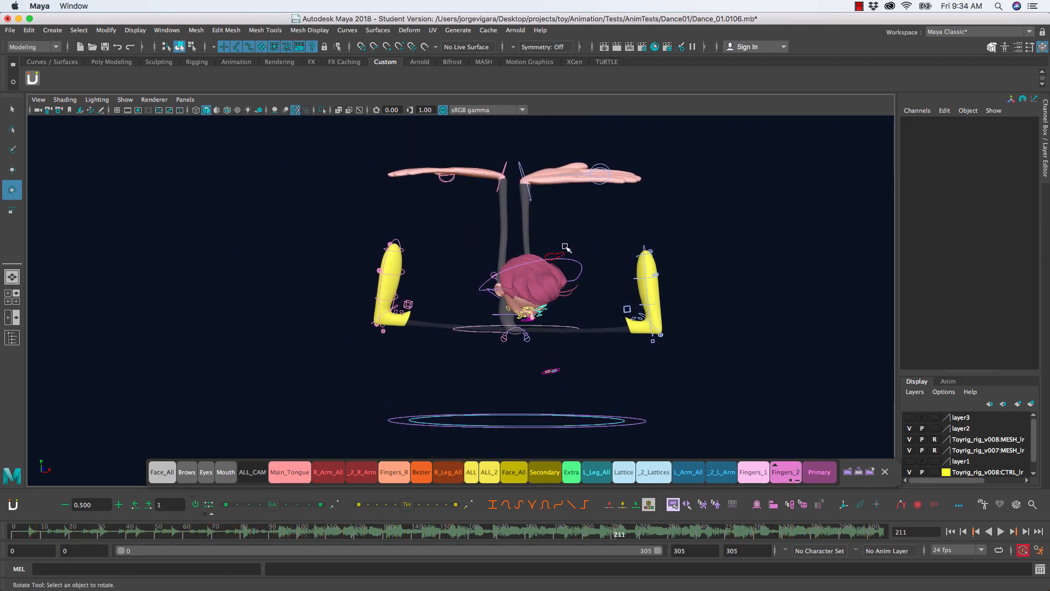
{"action": "left_click", "coordinate": [562, 252]}
{"action": "middle_click_drag", "start_coordinate": [580, 272], "coordinate": [574, 285], "text": "alt"}
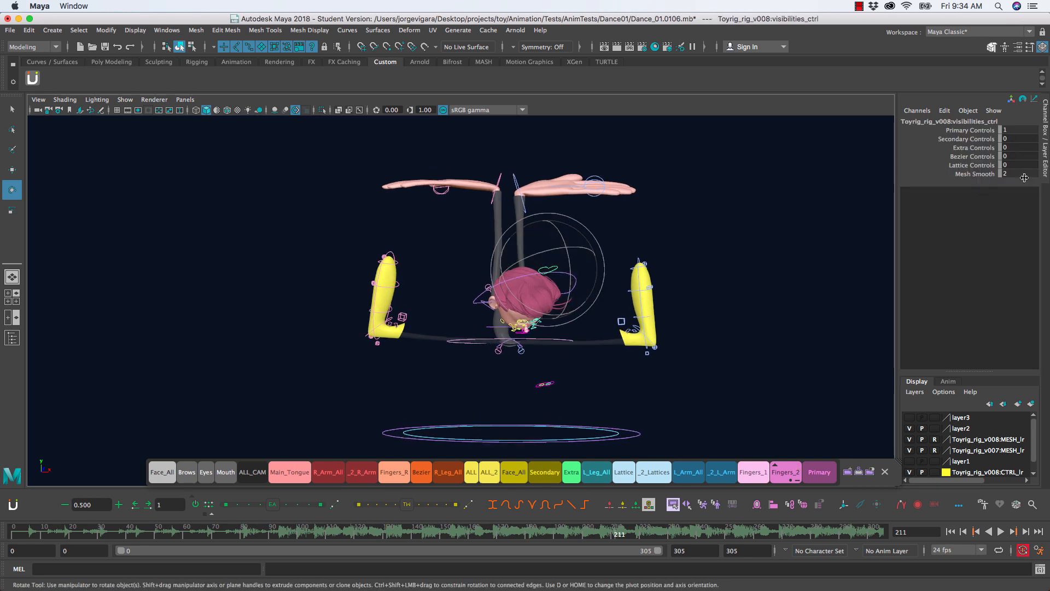
{"action": "left_click", "coordinate": [966, 166]}
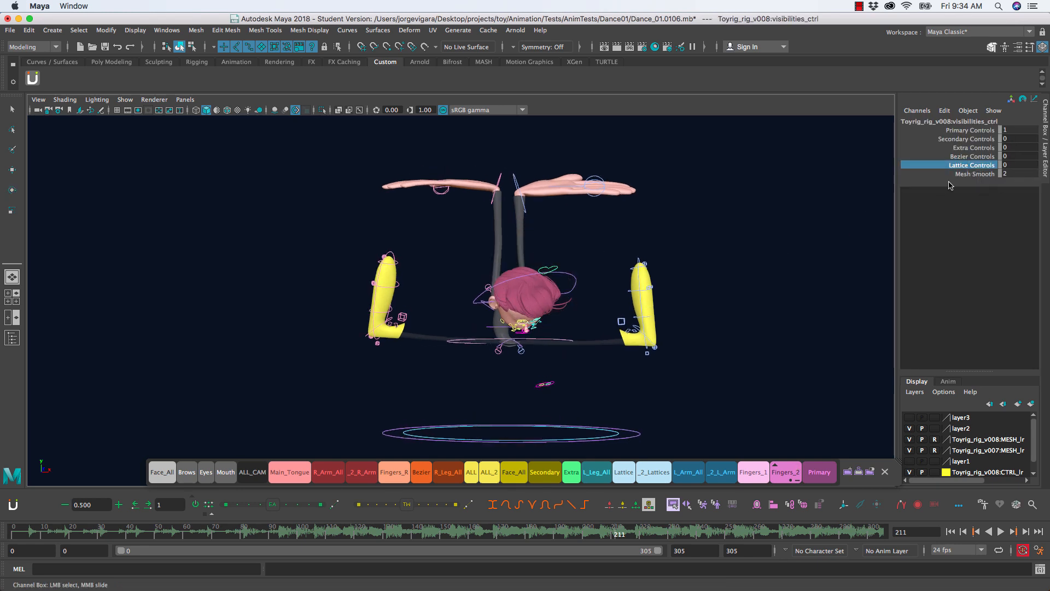
{"action": "middle_click_drag", "start_coordinate": [691, 265], "coordinate": [704, 265]}
{"action": "middle_click_drag", "start_coordinate": [558, 246], "coordinate": [613, 262], "text": "alt"}
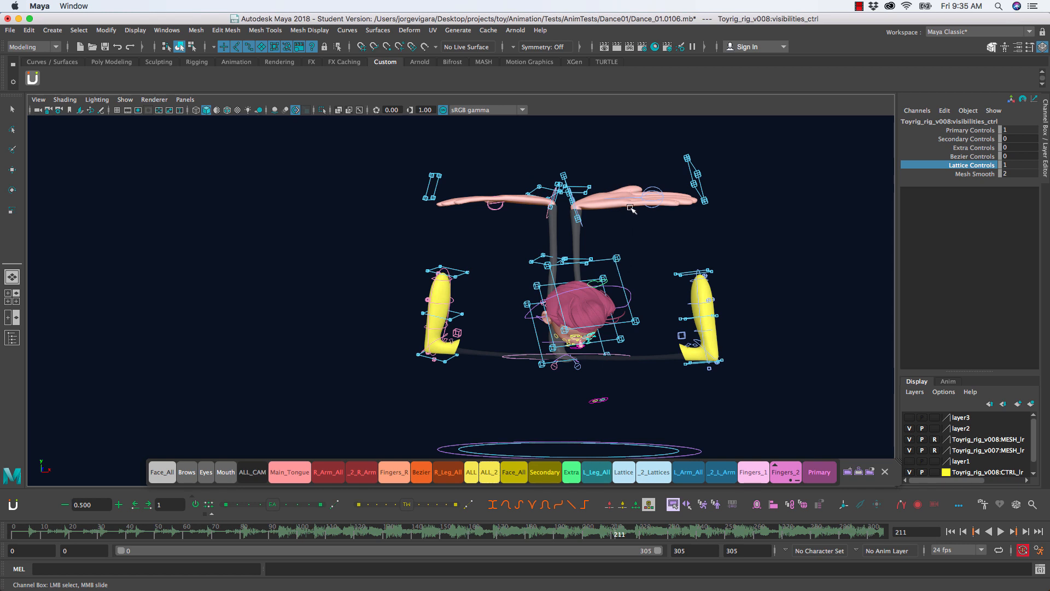
Step back and forth through the animation around frame 211 to examine the lattice-deformed pose.
{"action": "key", "text": "alt+comma"}
{"action": "left_click", "coordinate": [639, 229]}
{"action": "key", "text": "alt+period"}
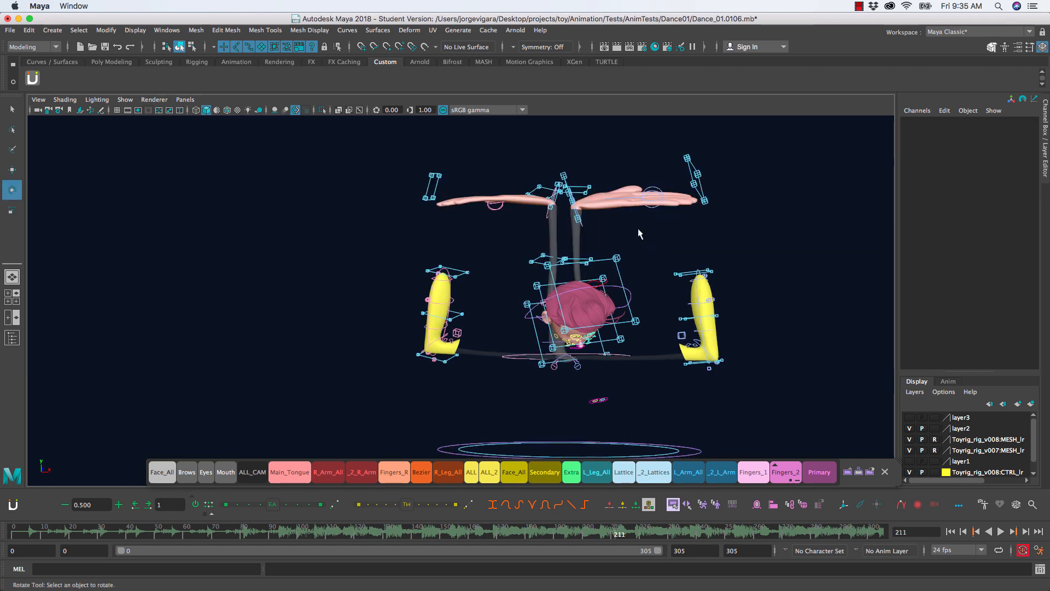
{"action": "key", "text": "alt+period"}
{"action": "key", "text": "alt+comma"}
{"action": "key", "text": "alt+comma"}
{"action": "key", "text": "alt+period"}
{"action": "key", "text": "alt+period"}
{"action": "key", "text": "alt+comma"}
{"action": "key", "text": "alt+period"}
{"action": "key", "text": "alt+comma"}
Select the _2_Lattices set and reset all its lattice controls to their default values.
{"action": "left_click", "coordinate": [652, 473]}
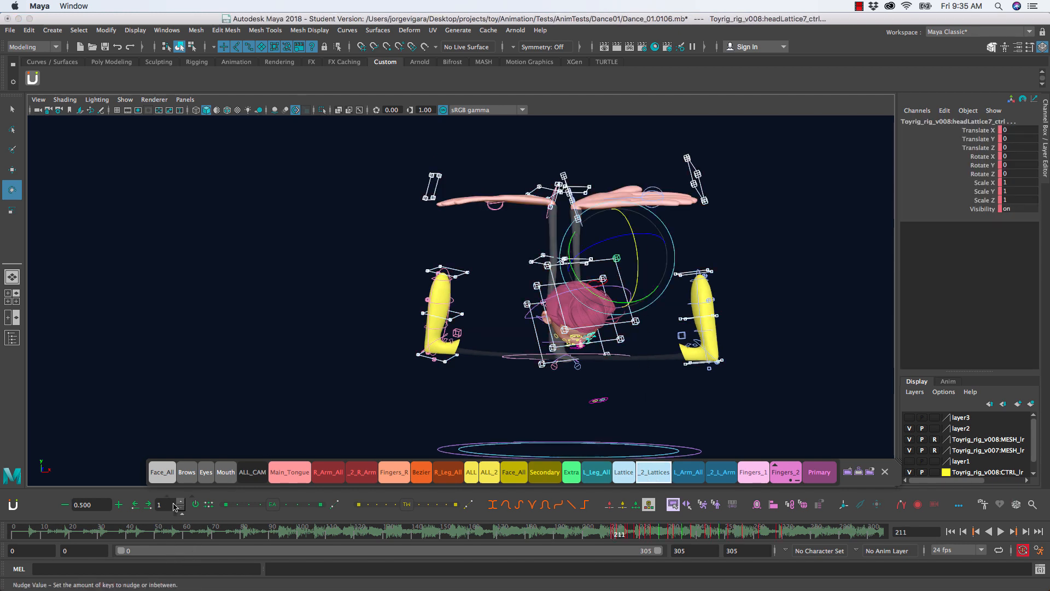
{"action": "left_click", "coordinate": [200, 508]}
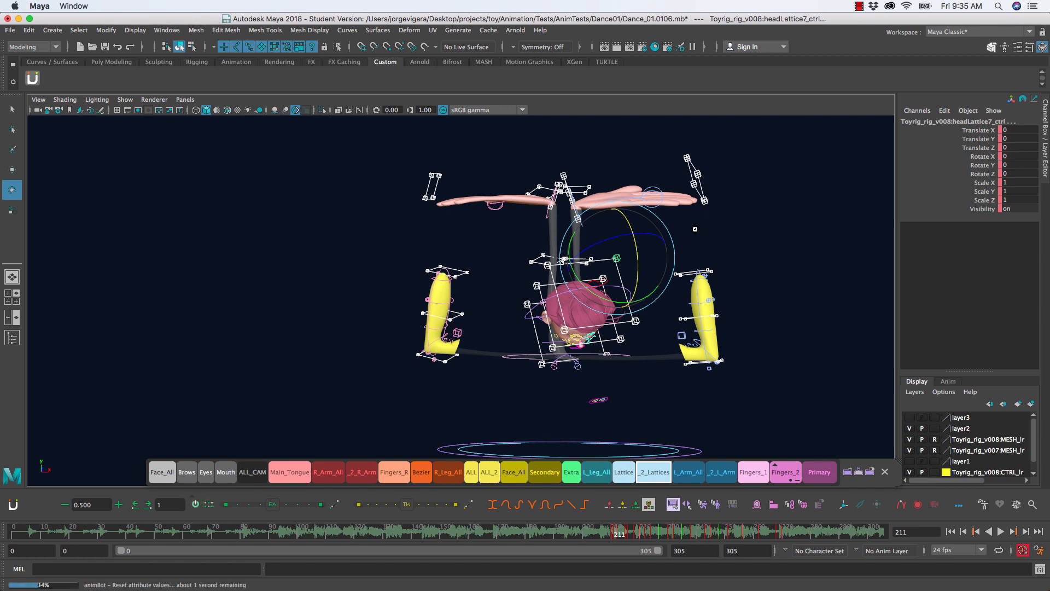
{"action": "left_click", "coordinate": [721, 206]}
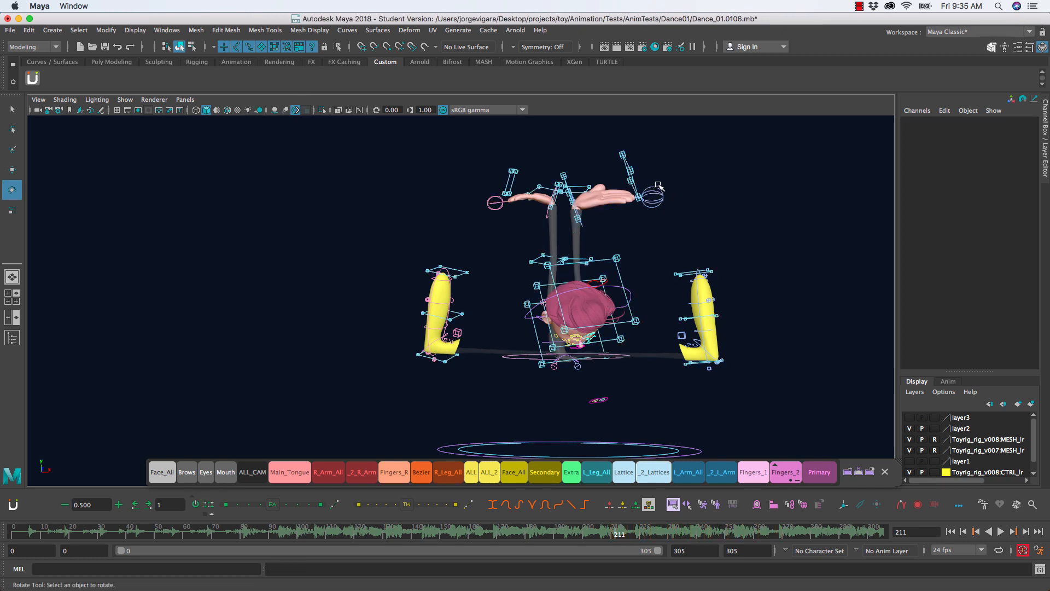
Move the left and right hand lattice controls outward to stretch both hands.
{"action": "left_click", "coordinate": [636, 188]}
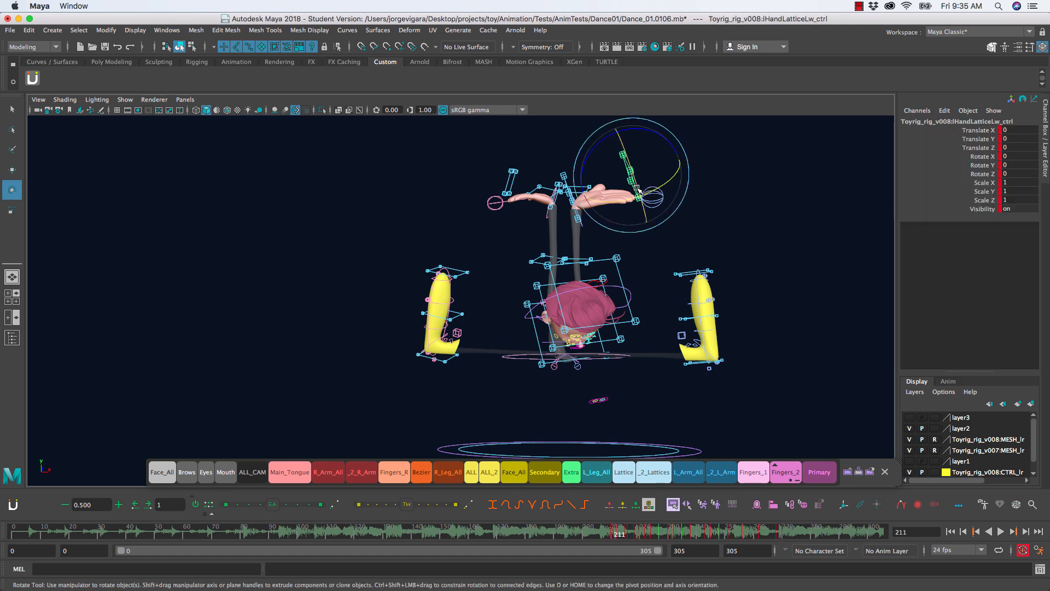
{"action": "key", "text": "w"}
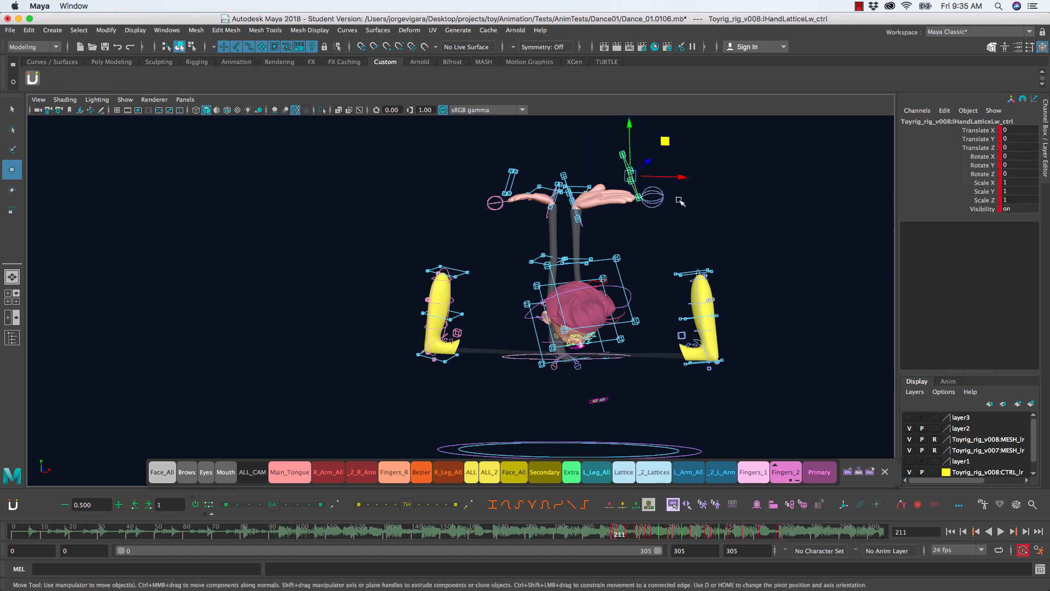
{"action": "left_click", "coordinate": [680, 202]}
{"action": "left_click", "coordinate": [630, 186]}
{"action": "left_click_drag", "start_coordinate": [680, 146], "coordinate": [756, 151]}
{"action": "left_click", "coordinate": [514, 182]}
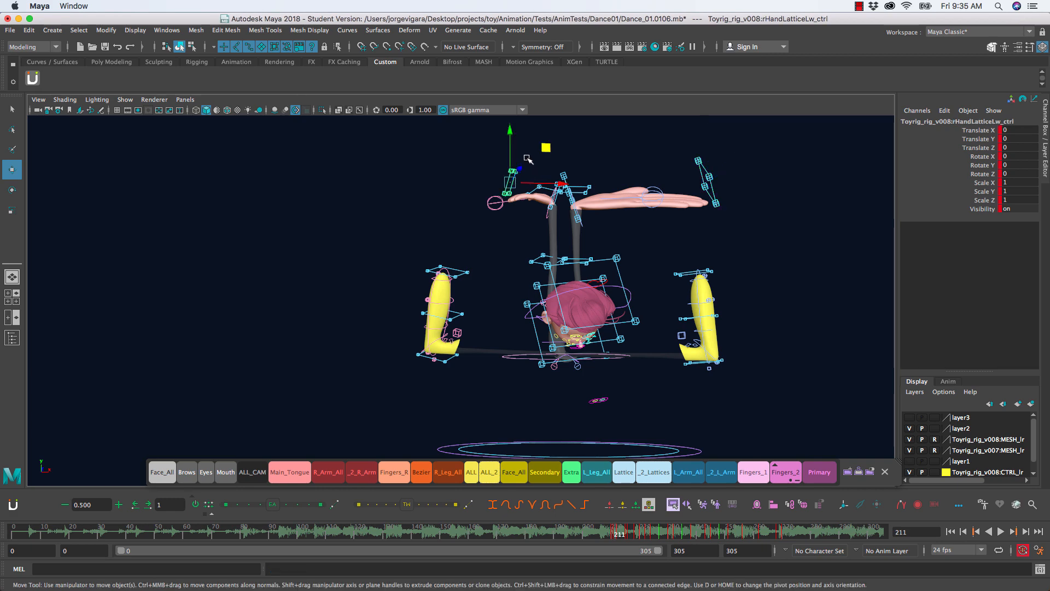
{"action": "left_click_drag", "start_coordinate": [545, 147], "coordinate": [486, 153]}
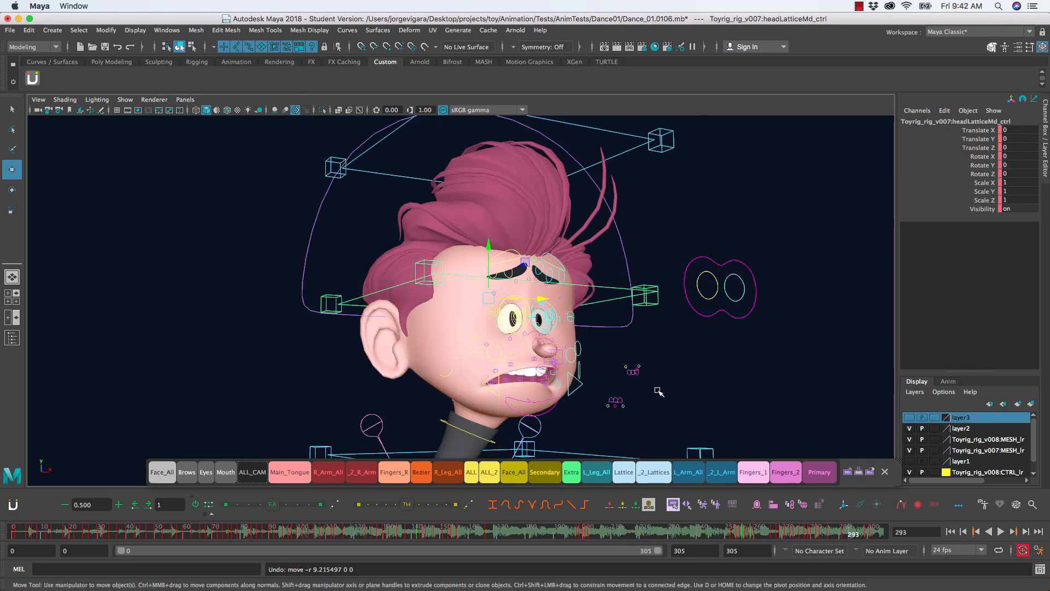
Examine the lattice controls over the whole character, from the feet up to the head.
{"action": "right_click_drag", "start_coordinate": [674, 399], "coordinate": [516, 343], "text": "alt"}
{"action": "middle_click_drag", "start_coordinate": [516, 342], "coordinate": [526, 199], "text": "alt"}
{"action": "right_click_drag", "start_coordinate": [520, 320], "coordinate": [511, 322], "text": "alt"}
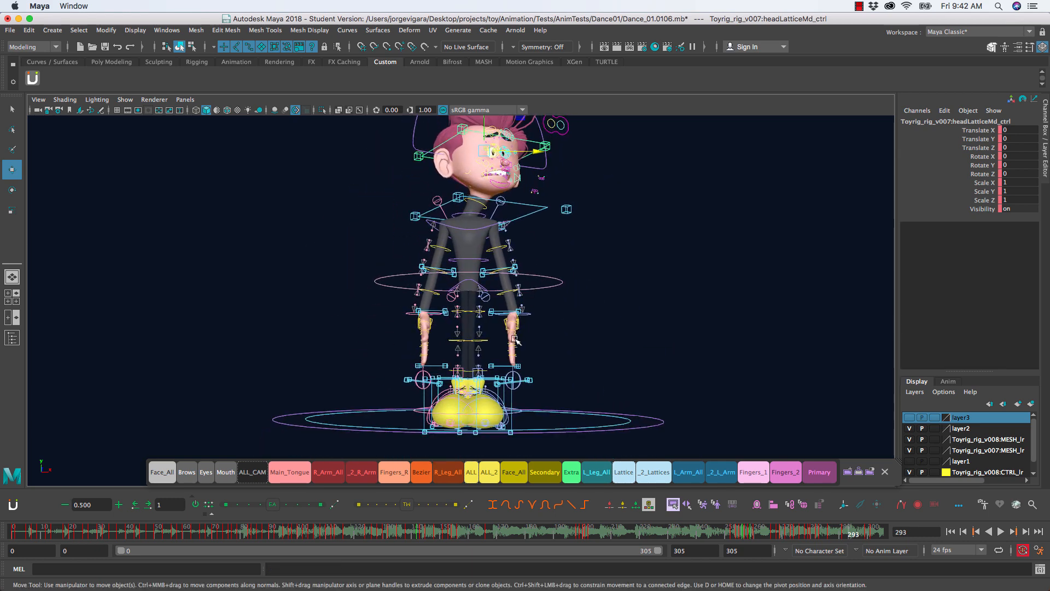
{"action": "middle_click_drag", "start_coordinate": [509, 322], "coordinate": [554, 335], "text": "alt"}
{"action": "right_click_drag", "start_coordinate": [554, 335], "coordinate": [573, 334], "text": "alt"}
{"action": "middle_click_drag", "start_coordinate": [579, 236], "coordinate": [587, 360], "text": "alt"}
{"action": "right_click_drag", "start_coordinate": [587, 355], "coordinate": [651, 335], "text": "alt"}
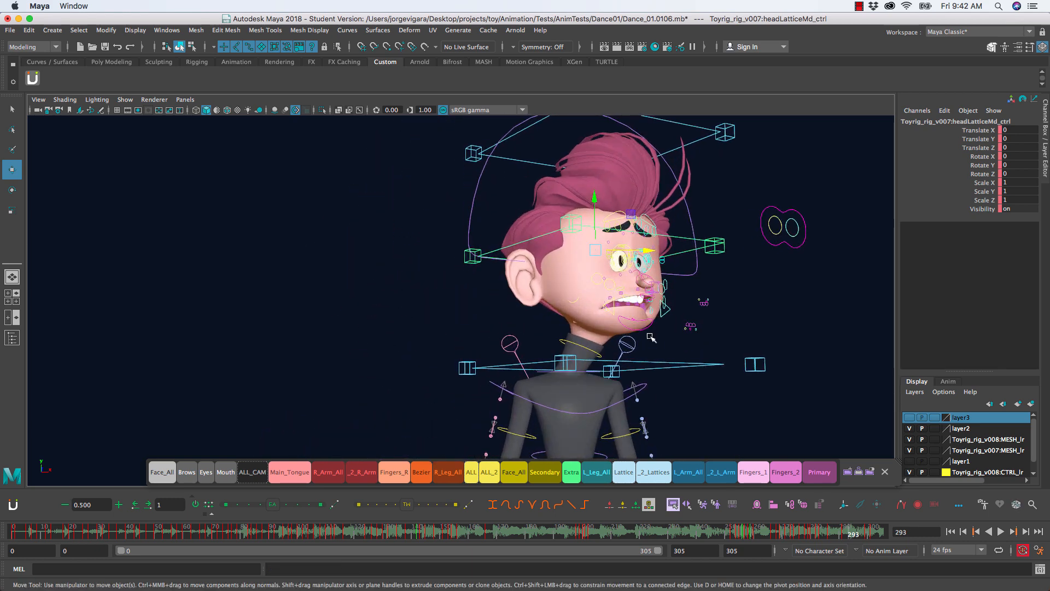
{"action": "middle_click_drag", "start_coordinate": [639, 268], "coordinate": [576, 309], "text": "alt"}
{"action": "right_click_drag", "start_coordinate": [576, 310], "coordinate": [576, 366], "text": "alt"}
{"action": "middle_click_drag", "start_coordinate": [413, 251], "coordinate": [372, 265], "text": "alt"}
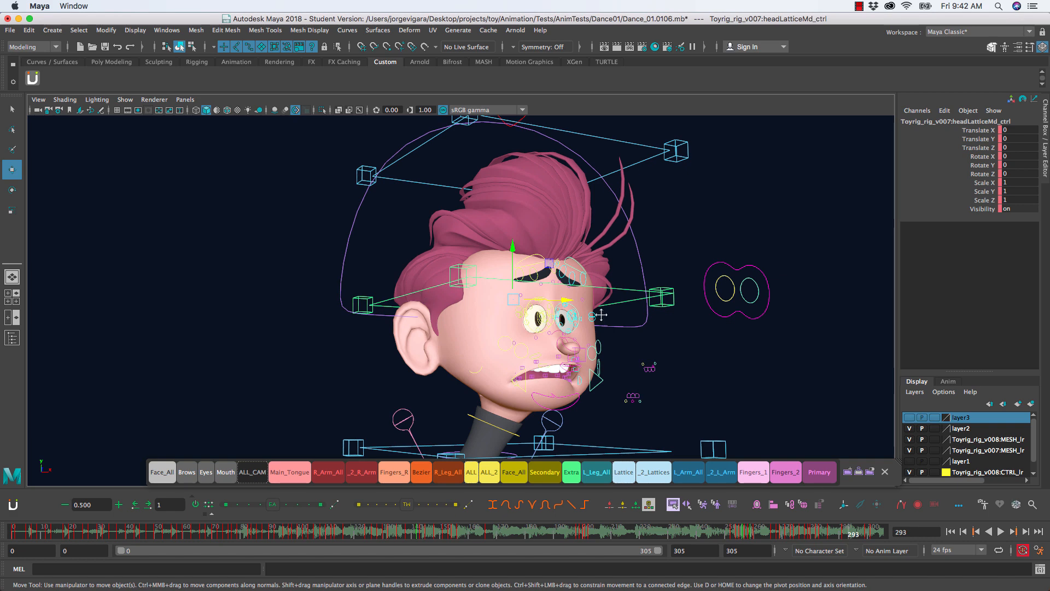
{"action": "middle_click_drag", "start_coordinate": [648, 317], "coordinate": [641, 310], "text": "alt"}
Try moving the middle head lattice control sideways to deform the head.
{"action": "left_click", "coordinate": [632, 302]}
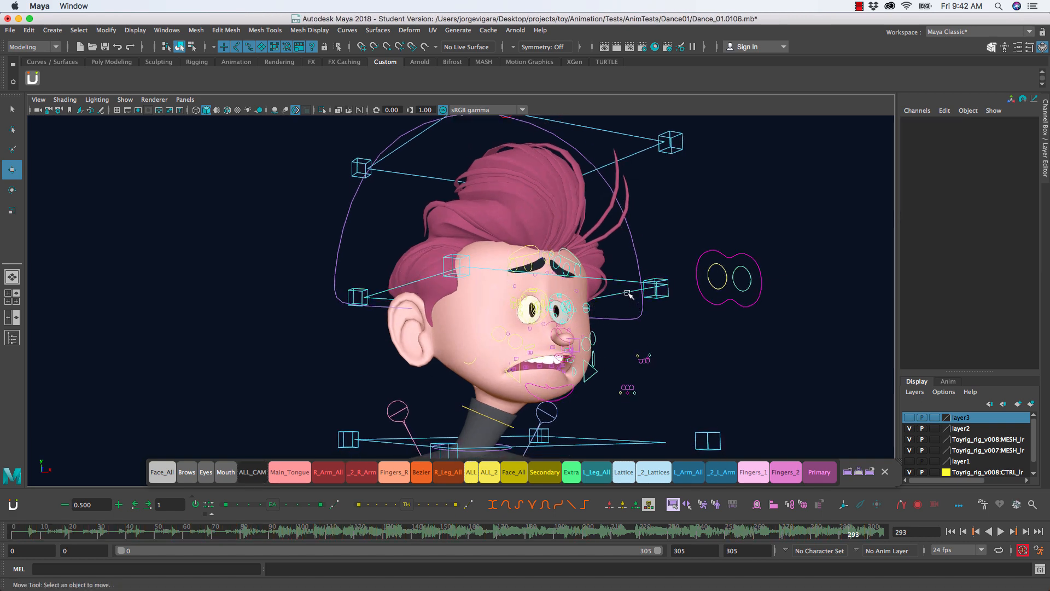
{"action": "left_click", "coordinate": [626, 294]}
{"action": "left_click_drag", "start_coordinate": [535, 293], "coordinate": [640, 323]}
{"action": "left_click", "coordinate": [686, 322]}
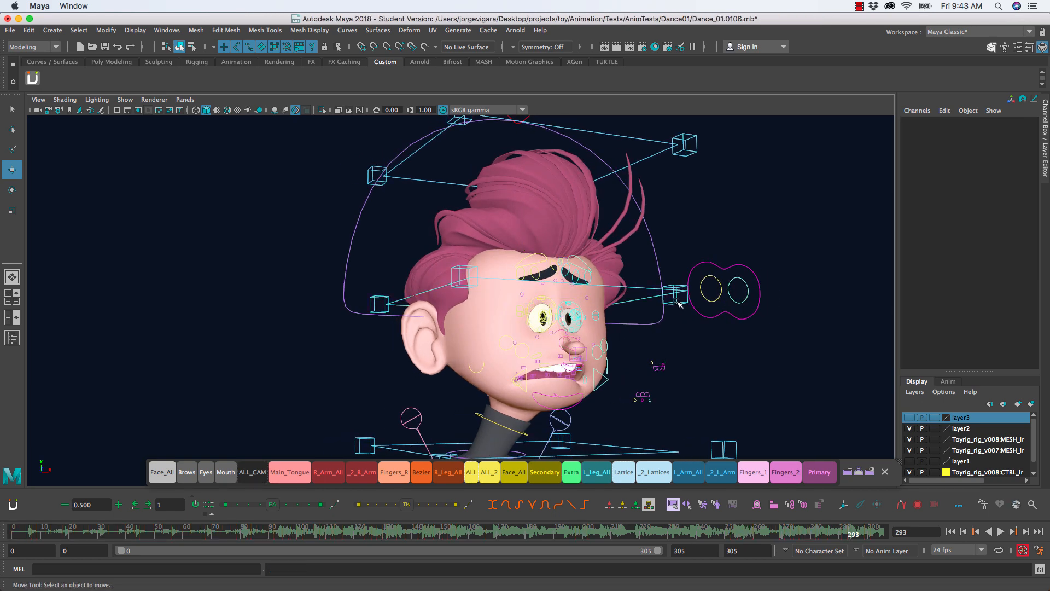
Select the individual middle lattice point in front of the character's face.
{"action": "left_click", "coordinate": [679, 300]}
{"action": "left_click", "coordinate": [678, 308]}
{"action": "left_click", "coordinate": [680, 300]}
{"action": "left_click_drag", "start_coordinate": [711, 262], "coordinate": [635, 315]}
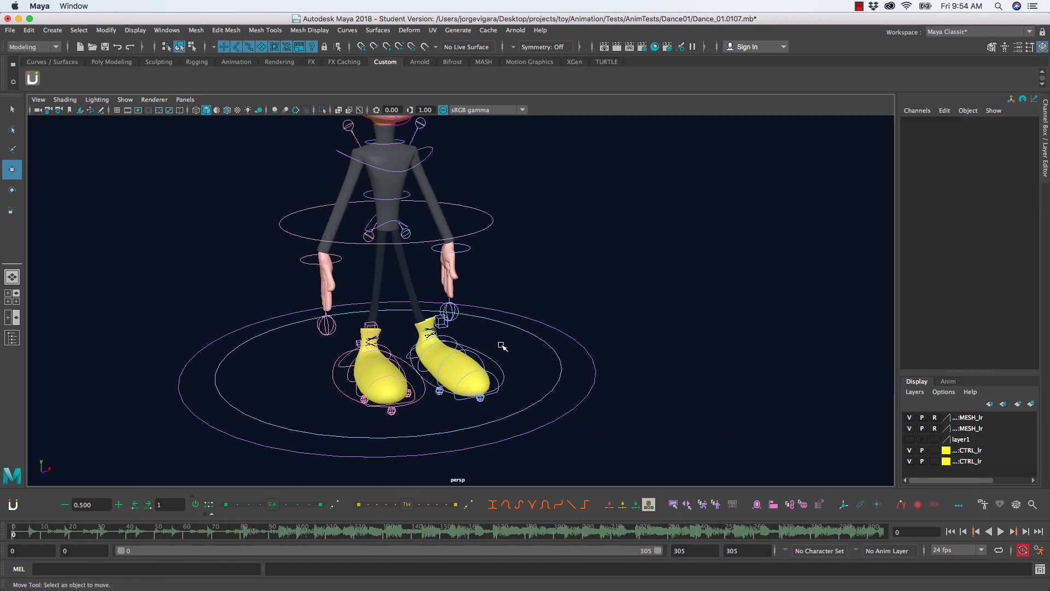
Select both leg IK controls and scale them down to shrink the feet.
{"action": "left_click_drag", "start_coordinate": [449, 350], "coordinate": [493, 363], "text": "alt"}
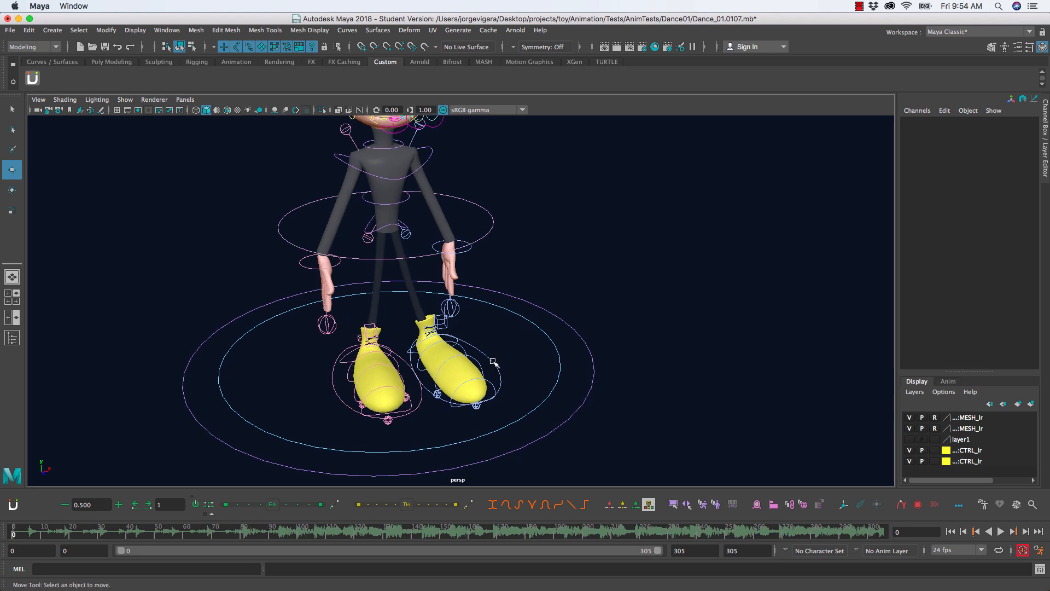
{"action": "left_click", "coordinate": [434, 370]}
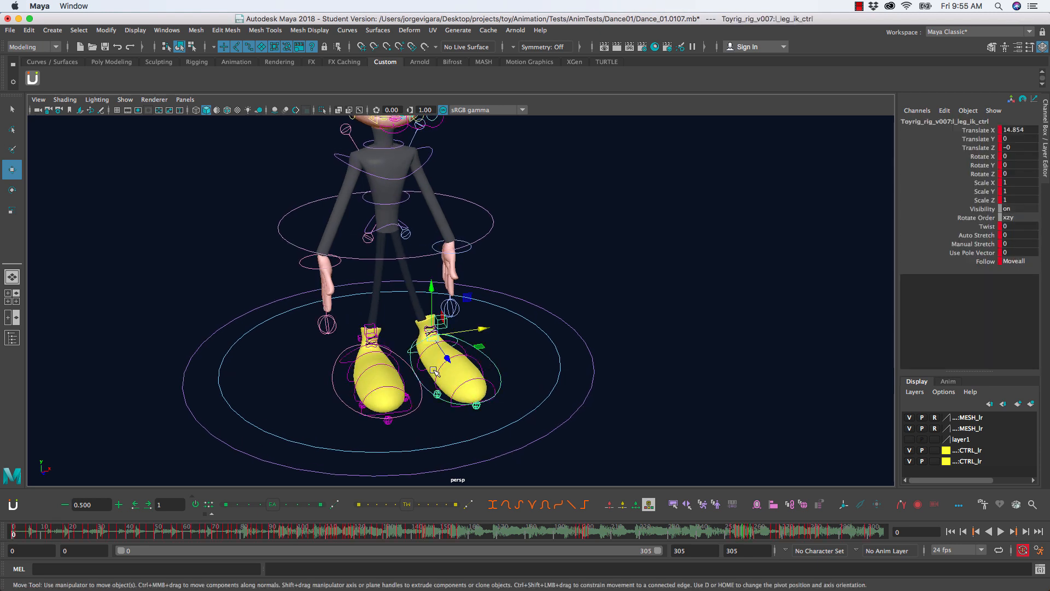
{"action": "left_click", "coordinate": [332, 384]}
{"action": "left_click_drag", "start_coordinate": [332, 385], "coordinate": [376, 361], "text": "alt"}
{"action": "key", "text": "r"}
{"action": "middle_click_drag", "start_coordinate": [357, 347], "coordinate": [335, 357]}
{"action": "middle_click_drag", "start_coordinate": [435, 289], "coordinate": [440, 311], "text": "alt"}
Select the left arm IK control, followed by the large control surrounding the head.
{"action": "left_click", "coordinate": [475, 272]}
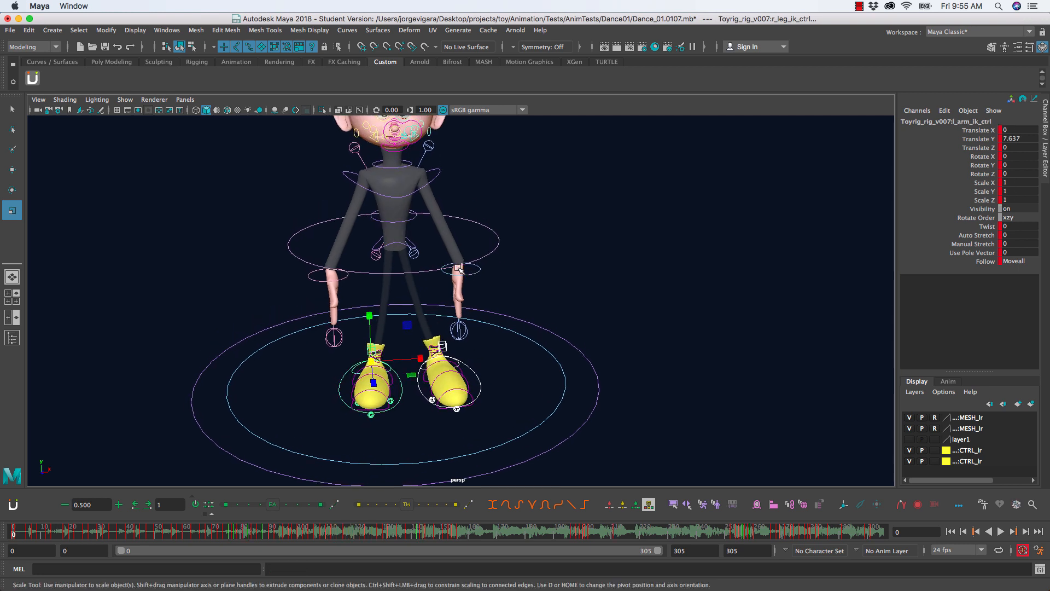
{"action": "mouse_move", "coordinate": [460, 268]}
{"action": "left_mouse_down"}
{"action": "mouse_move", "coordinate": [501, 267]}
{"action": "mouse_move", "coordinate": [460, 257]}
{"action": "left_mouse_up"}
{"action": "middle_click_drag", "start_coordinate": [460, 258], "coordinate": [486, 339], "text": "alt"}
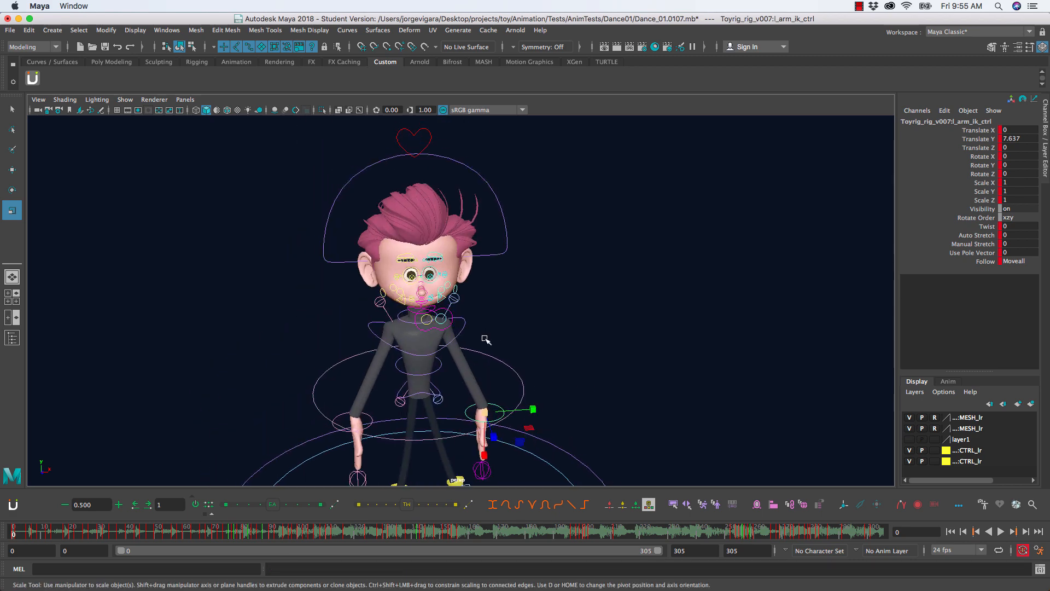
{"action": "left_click", "coordinate": [507, 246]}
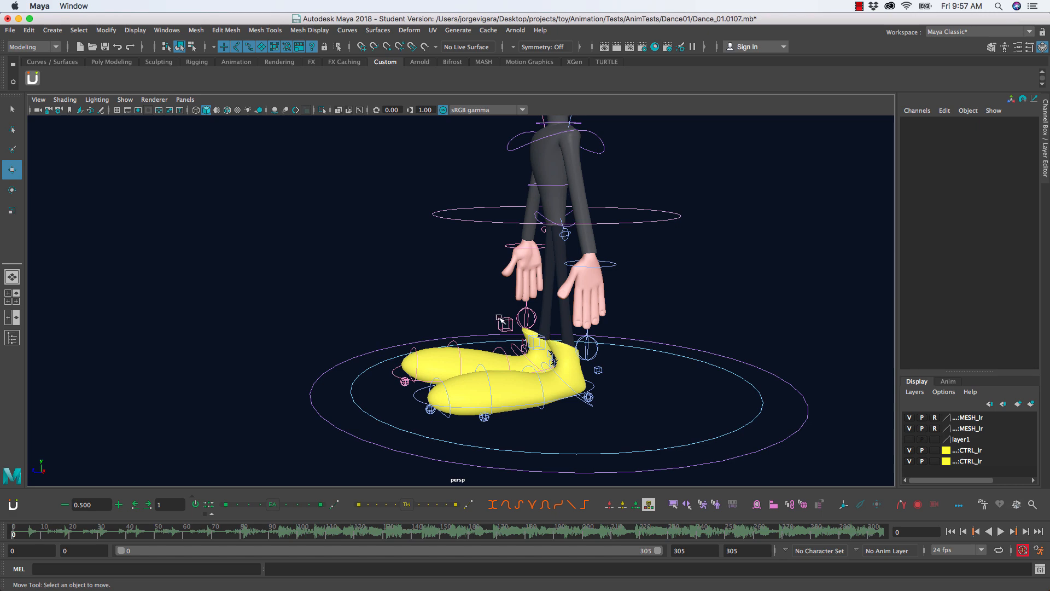
Select the right foot's roll control above the shoe.
{"action": "left_click", "coordinate": [553, 339]}
{"action": "left_click_drag", "start_coordinate": [552, 340], "coordinate": [481, 290], "text": "alt"}
{"action": "left_click", "coordinate": [501, 308]}
{"action": "left_click", "coordinate": [553, 338]}
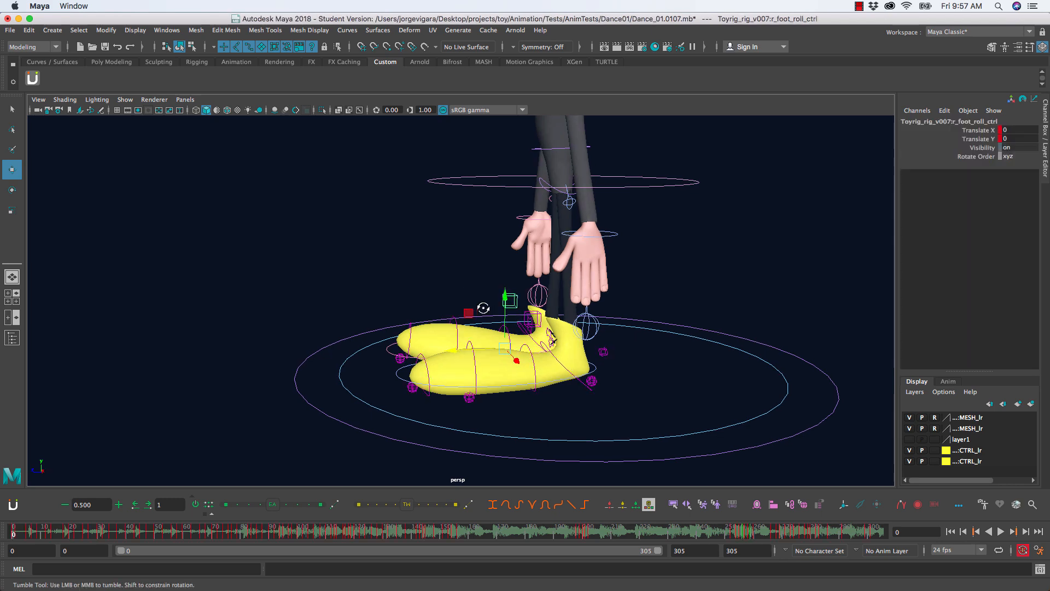
{"action": "left_click_drag", "start_coordinate": [552, 338], "coordinate": [440, 349], "text": "alt"}
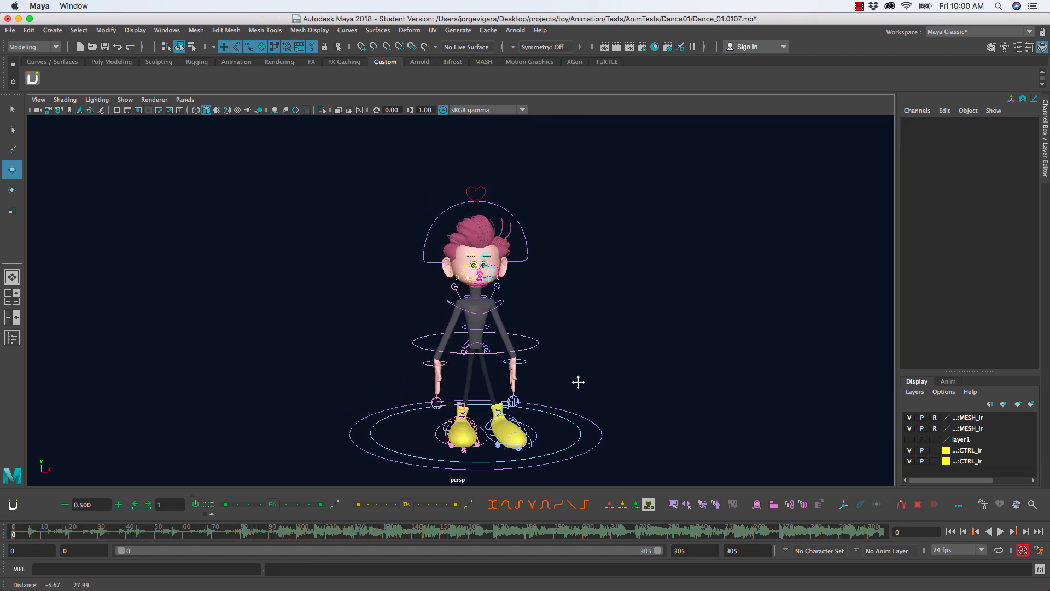
Examine the whole character rig and its primary controls from several angles and distances.
{"action": "left_click_drag", "start_coordinate": [577, 379], "coordinate": [530, 361], "text": "alt"}
{"action": "right_click_drag", "start_coordinate": [530, 361], "coordinate": [483, 323], "text": "alt"}
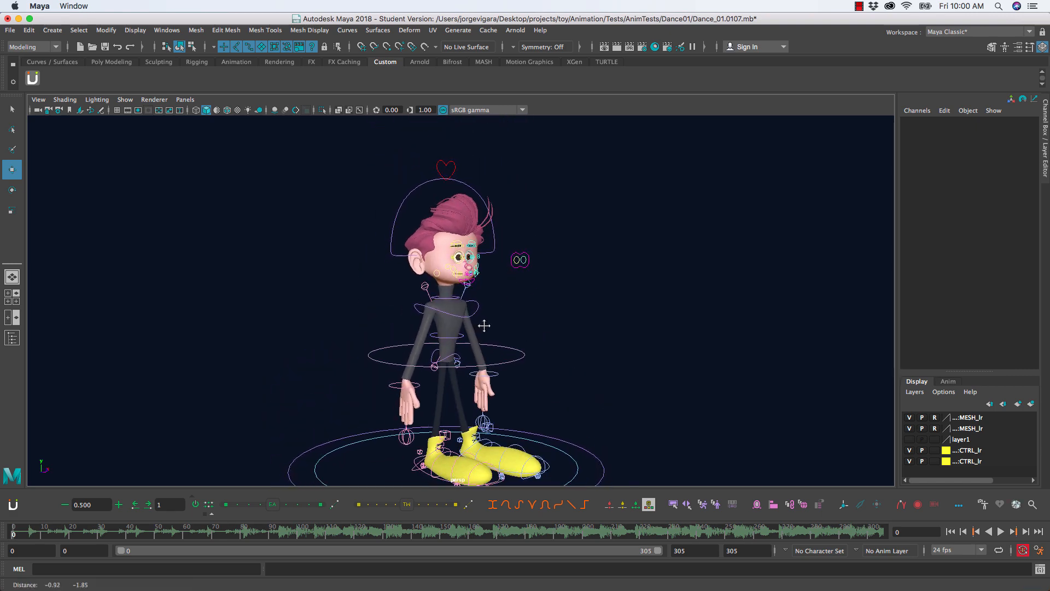
{"action": "middle_click_drag", "start_coordinate": [483, 323], "coordinate": [494, 274], "text": "alt"}
{"action": "left_click_drag", "start_coordinate": [729, 286], "coordinate": [600, 232], "text": "alt"}
{"action": "middle_click_drag", "start_coordinate": [559, 206], "coordinate": [604, 250], "text": "alt"}
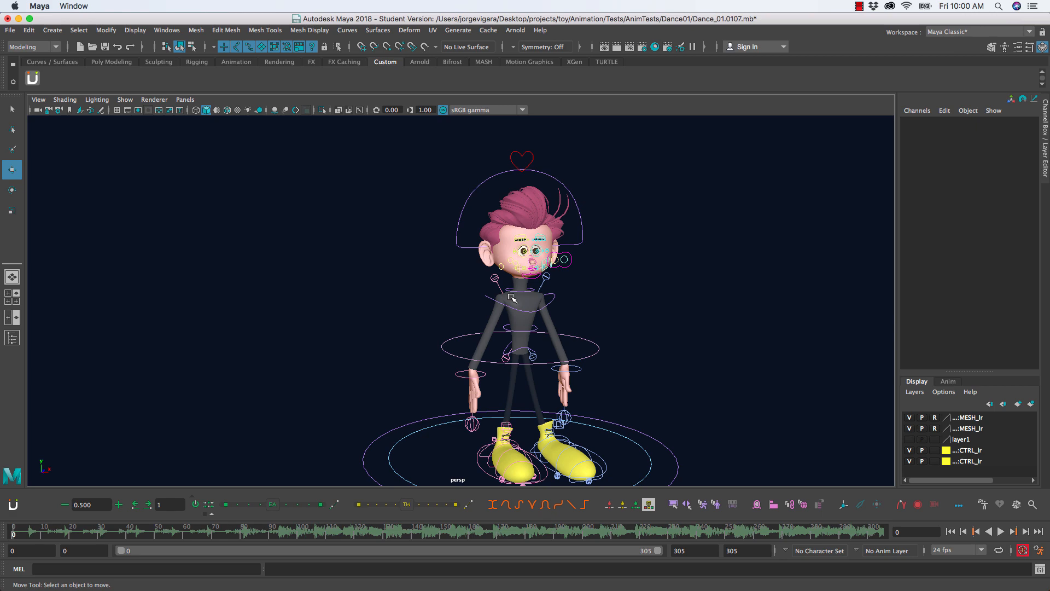
{"action": "middle_click_drag", "start_coordinate": [582, 371], "coordinate": [511, 309], "text": "alt"}
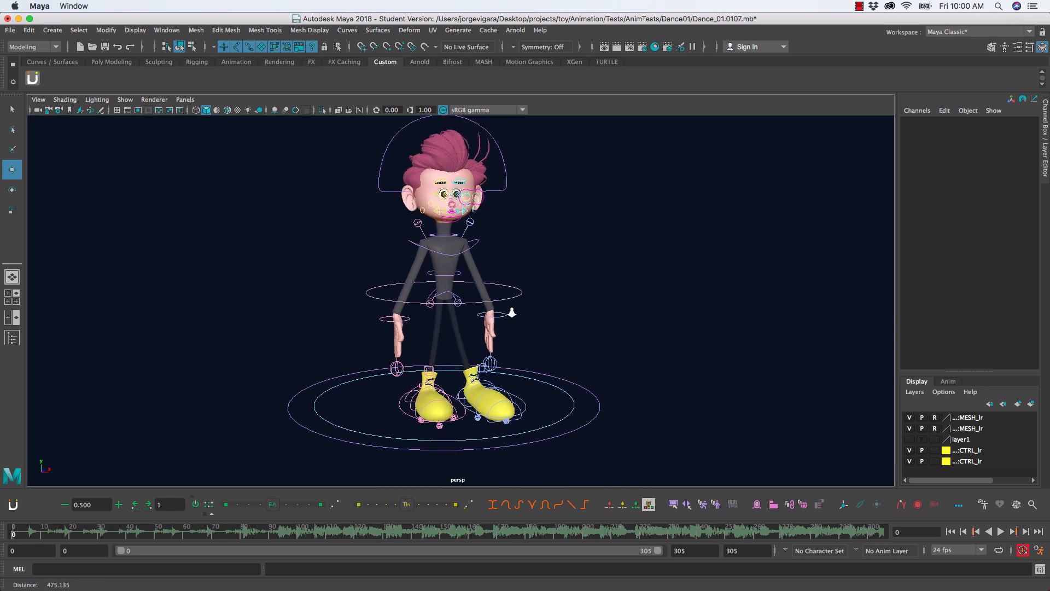
{"action": "right_click_drag", "start_coordinate": [511, 309], "coordinate": [492, 296], "text": "alt"}
{"action": "left_click_drag", "start_coordinate": [492, 296], "coordinate": [510, 284], "text": "alt"}
{"action": "middle_click_drag", "start_coordinate": [496, 270], "coordinate": [539, 313], "text": "alt"}
{"action": "mouse_move", "coordinate": [539, 314]}
{"action": "left_mouse_down", "text": "alt"}
{"action": "mouse_move", "coordinate": [523, 323]}
{"action": "mouse_move", "coordinate": [547, 322]}
{"action": "left_mouse_up", "text": "alt"}
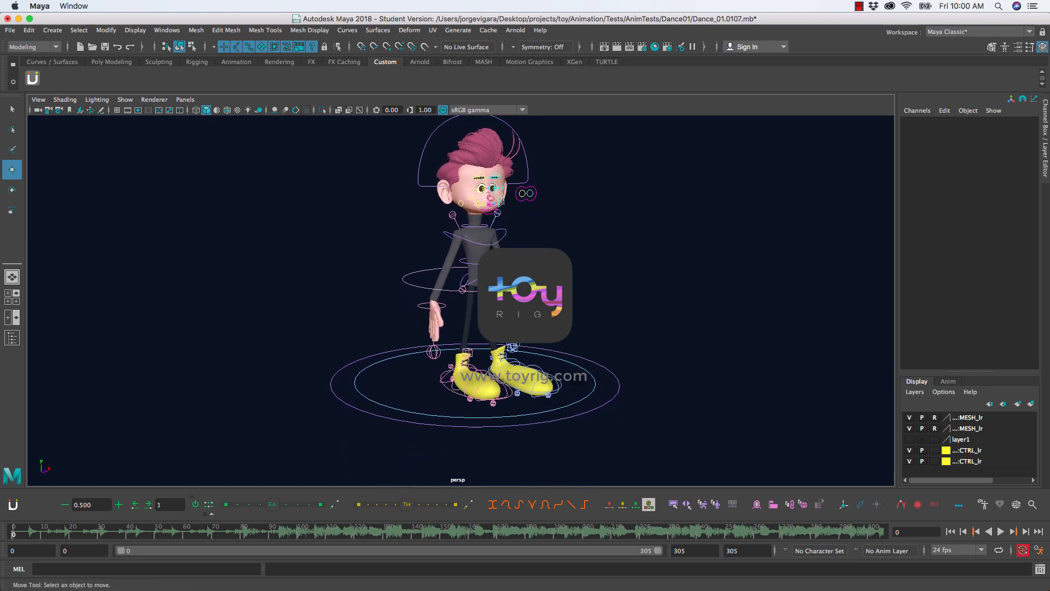